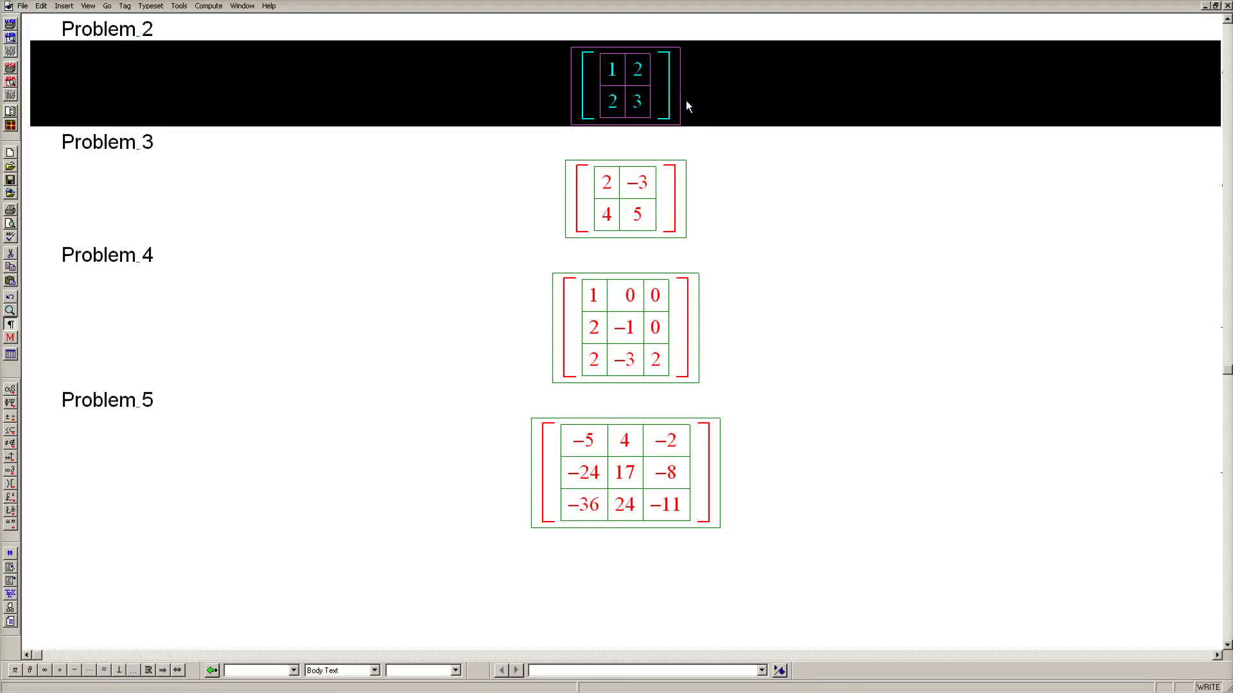
Step: Add a new displayed equation below the Problem 2 matrix containing a copy of its entries inside determinant bars
click(685, 100)
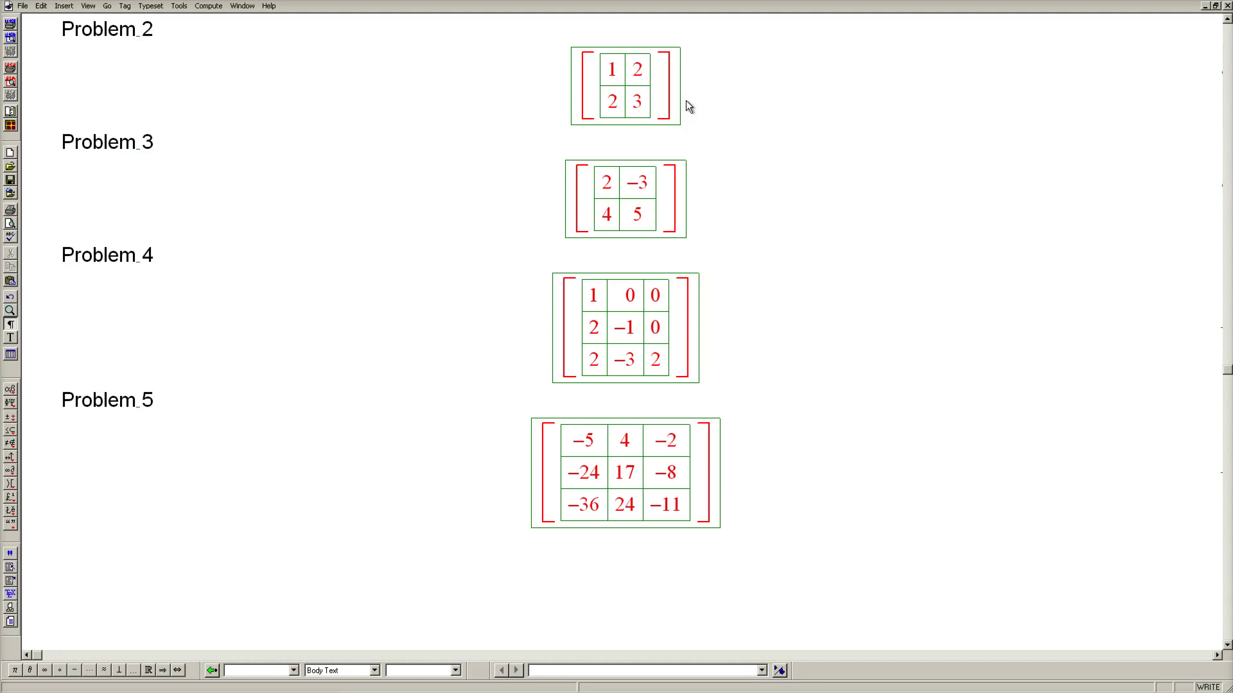
key(ctrl+d)
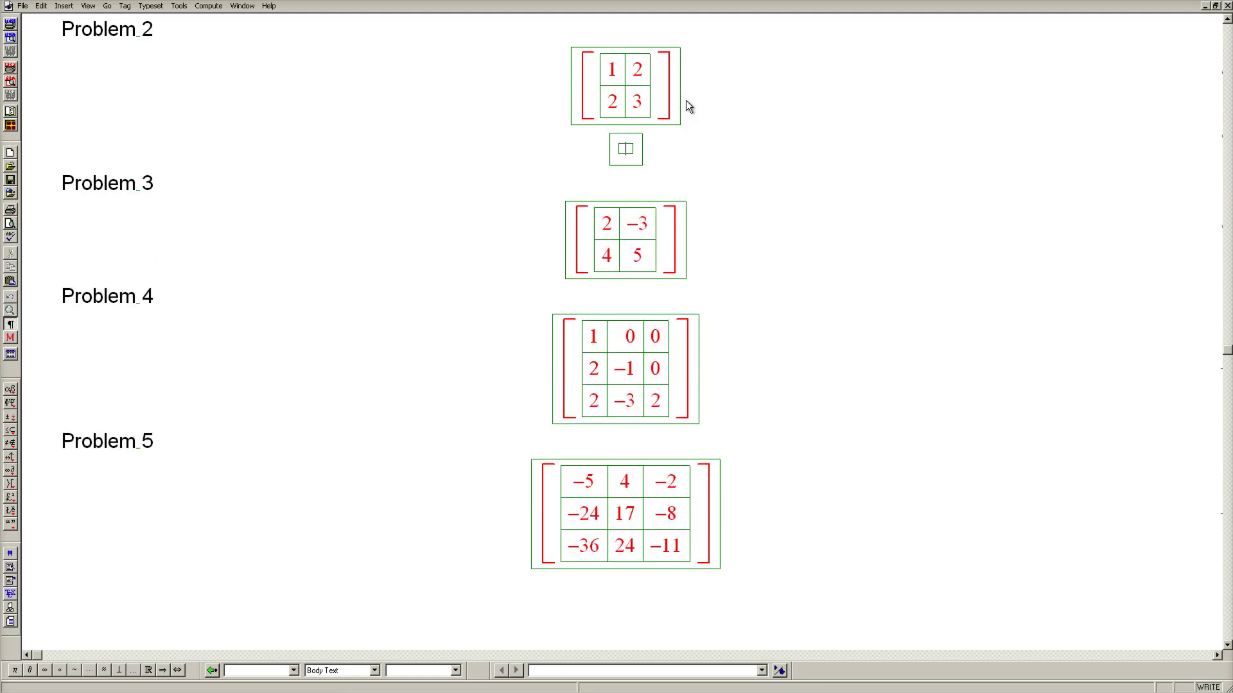
key(ctrl+backslash)
key(ctrl+v)
Step: Subtract λ from both diagonal entries of the determinant, making them 1 − λ and 3 − λ
click(638, 154)
click(620, 155)
text(-)
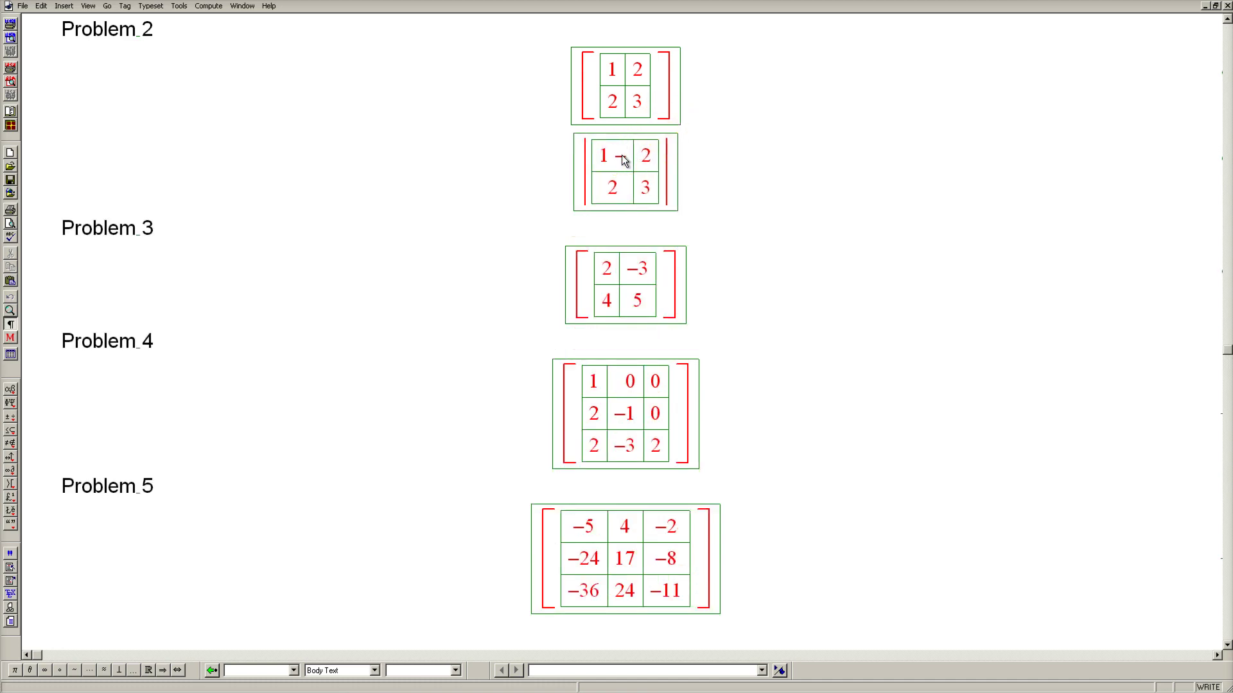
key(ctrl+g)
key(l)
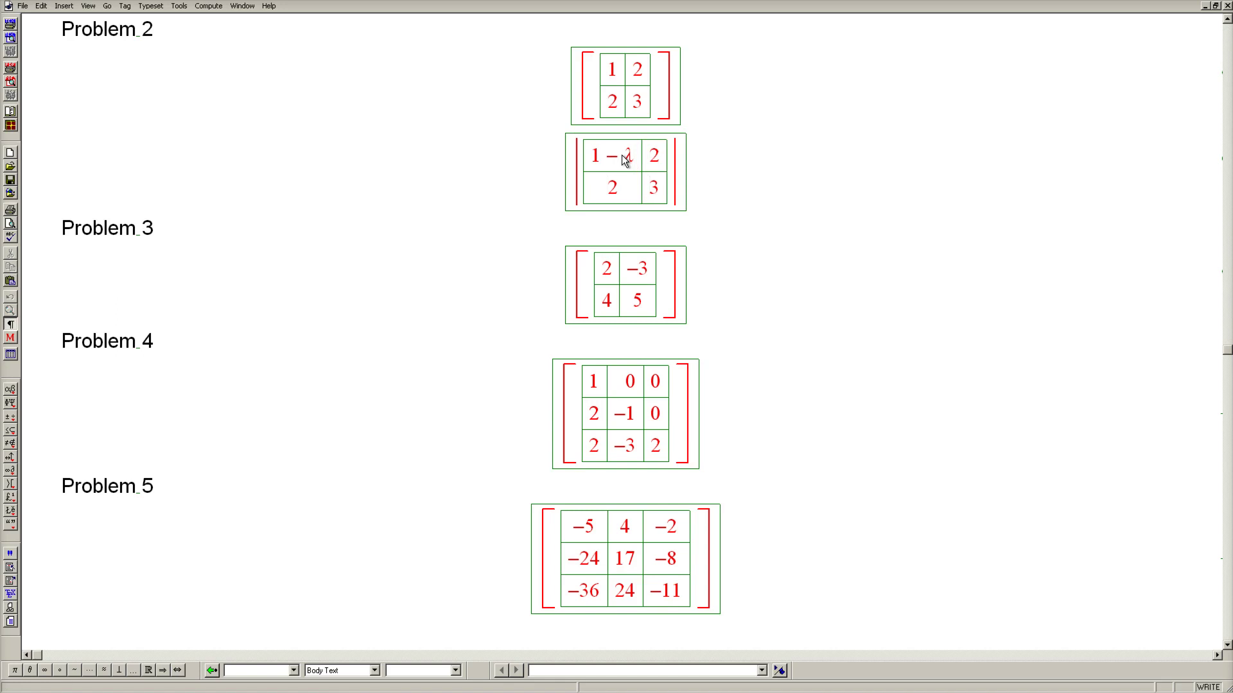
key(Tab)
key(Tab)
key(Tab)
text(-)
key(ctrl+g)
key(l)
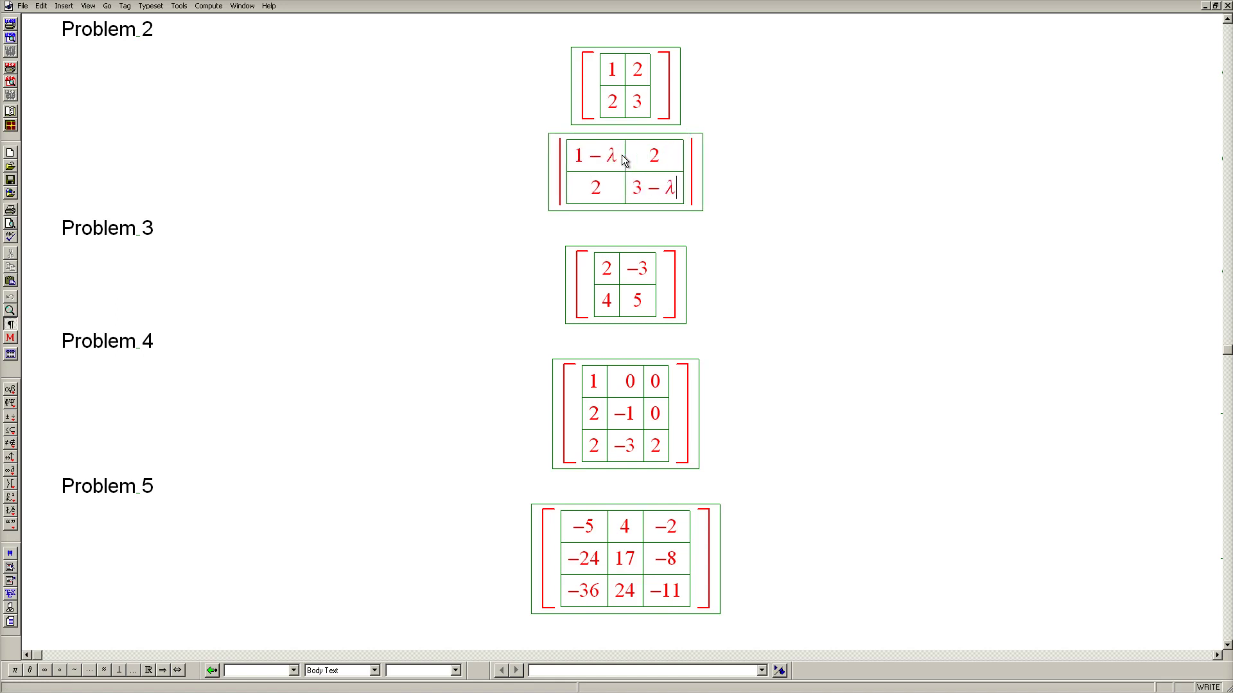
Step: Evaluate the determinant and move the result into its display, completing the equation as = λ² − 4λ − 1 = 0
drag(698, 180, 663, 184)
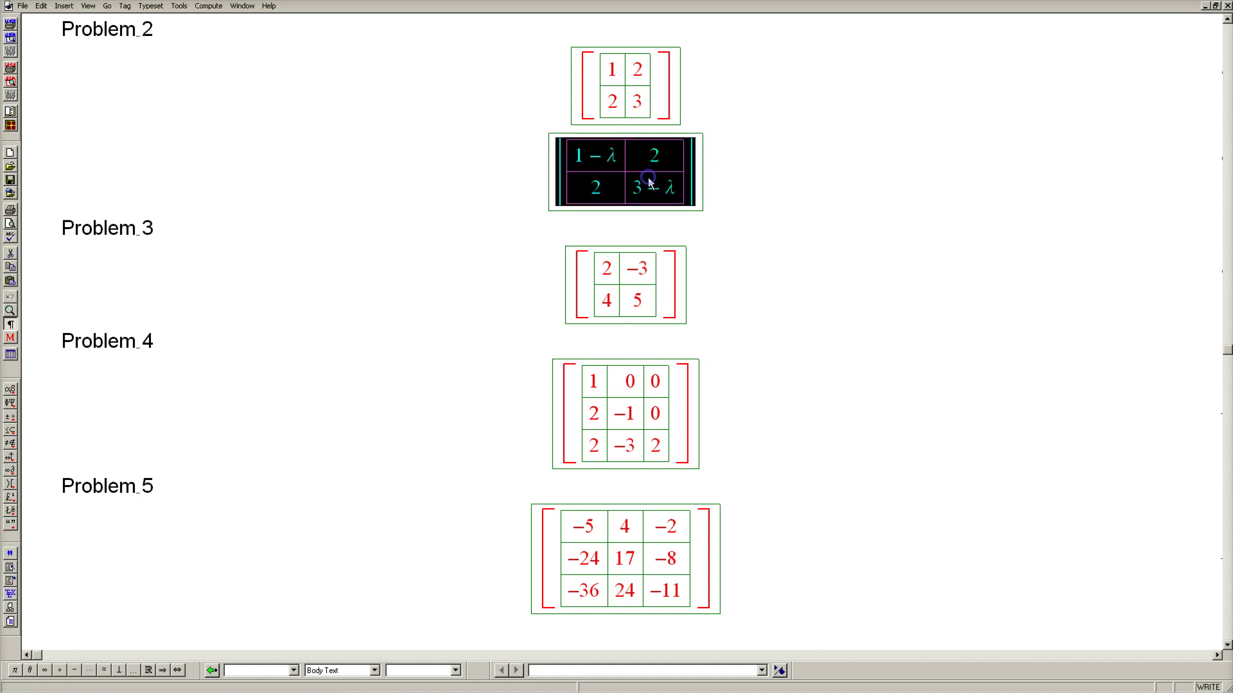
key(ctrl+e)
drag(42, 226, 168, 236)
key(ctrl+c)
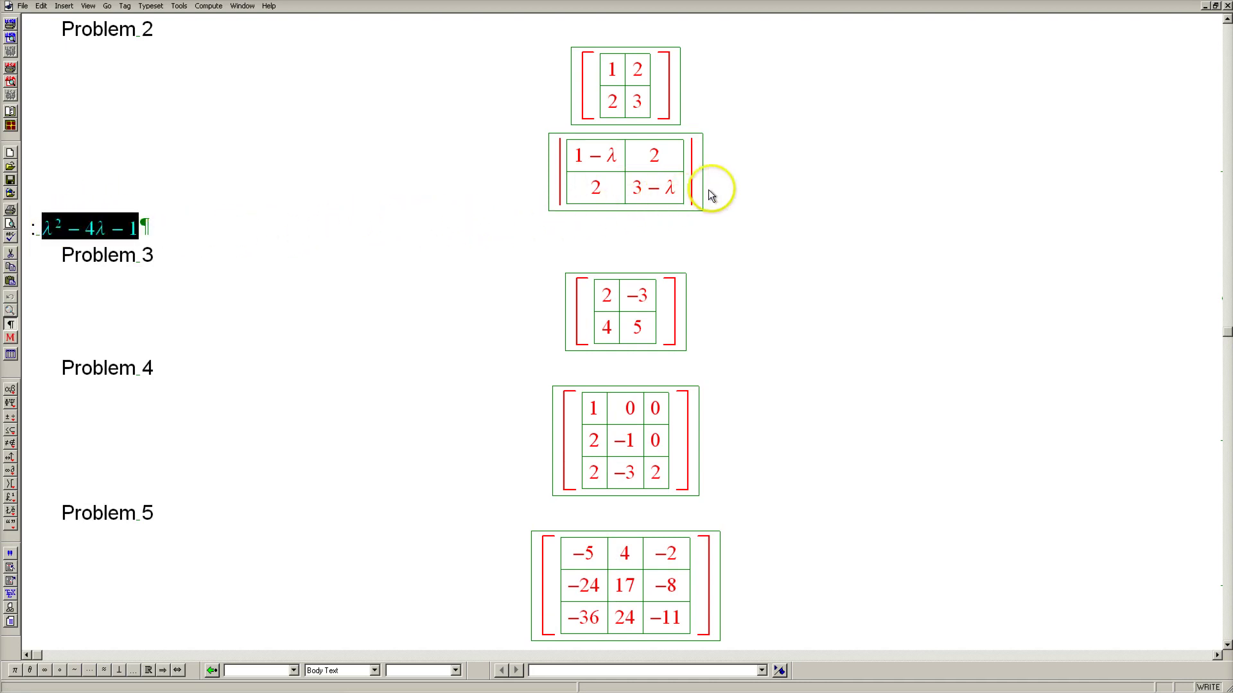
key(Delete)
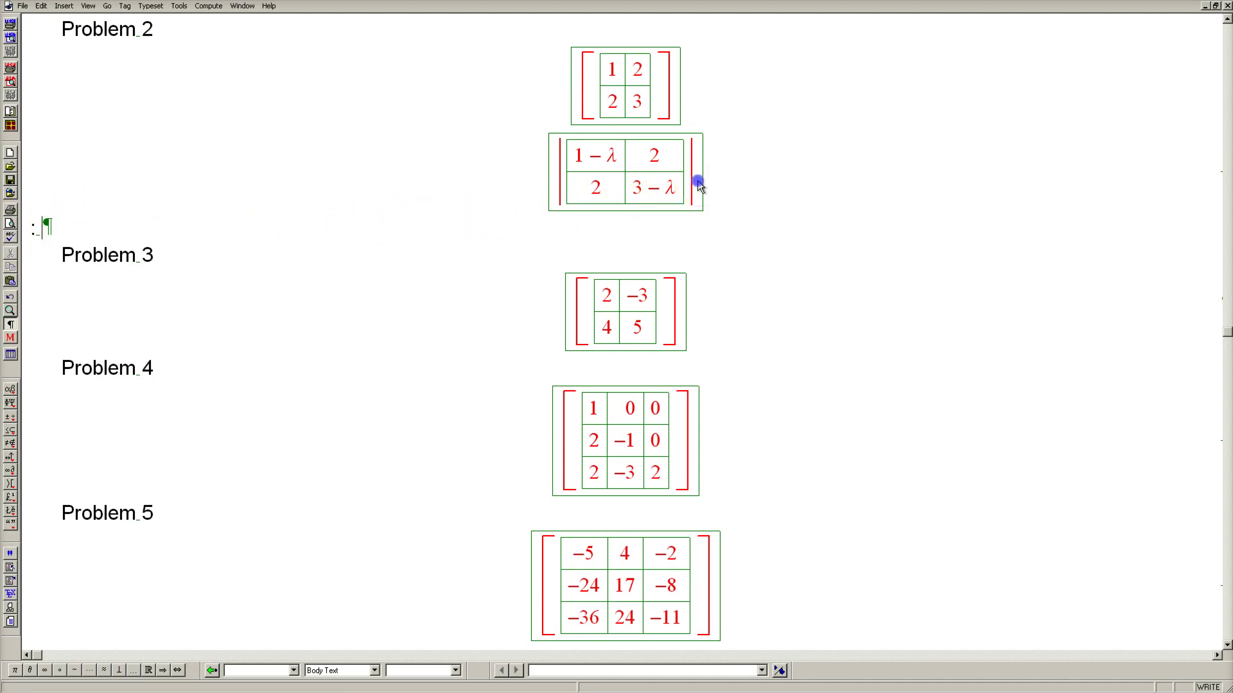
key(ctrl+e)
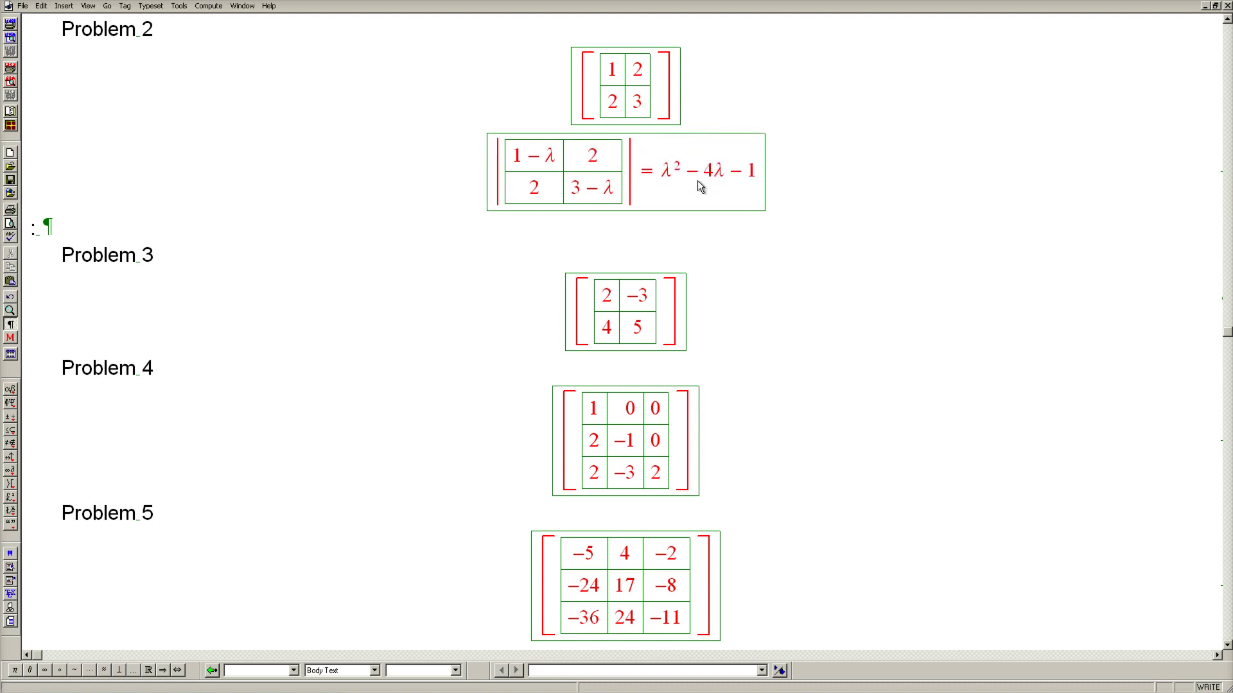
text(=0)
Step: Add a displayed line below the characteristic equation reading λ = 2 ± √5
click(871, 192)
key(Right)
key(ctrl+d)
key(ctrl+v)
key(ctrl+z)
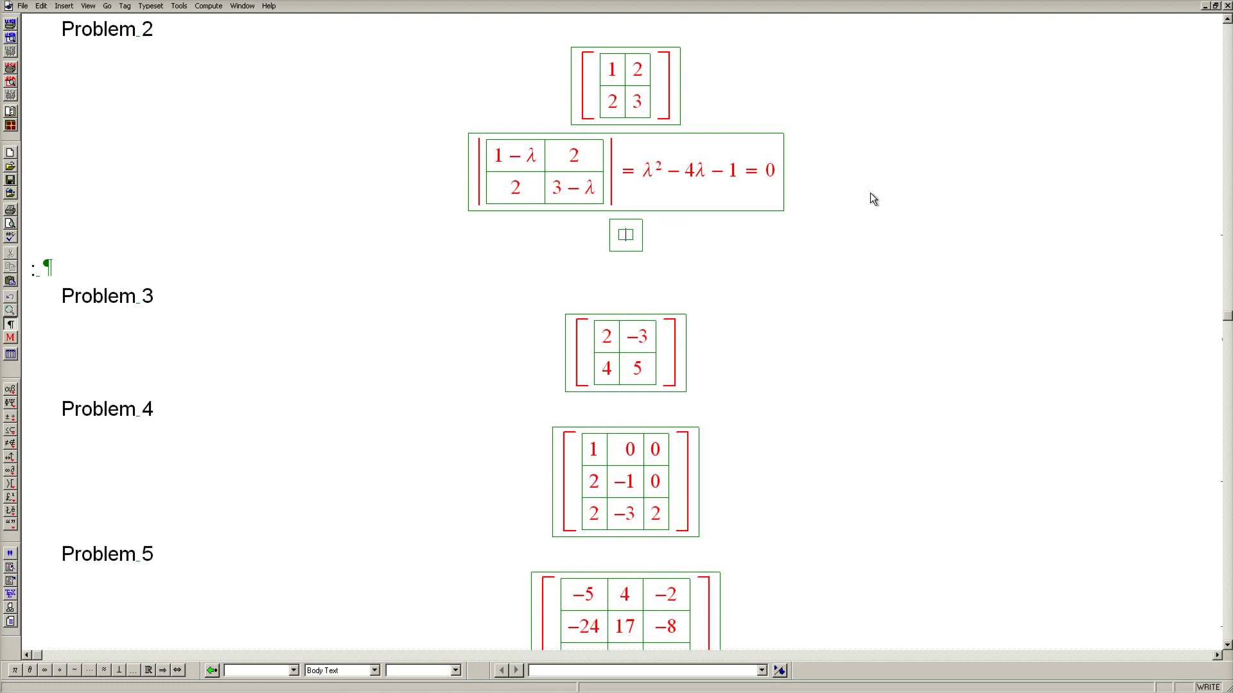
key(ctrl+g)
key(l)
text(= 2 ±)
key(ctrl+r)
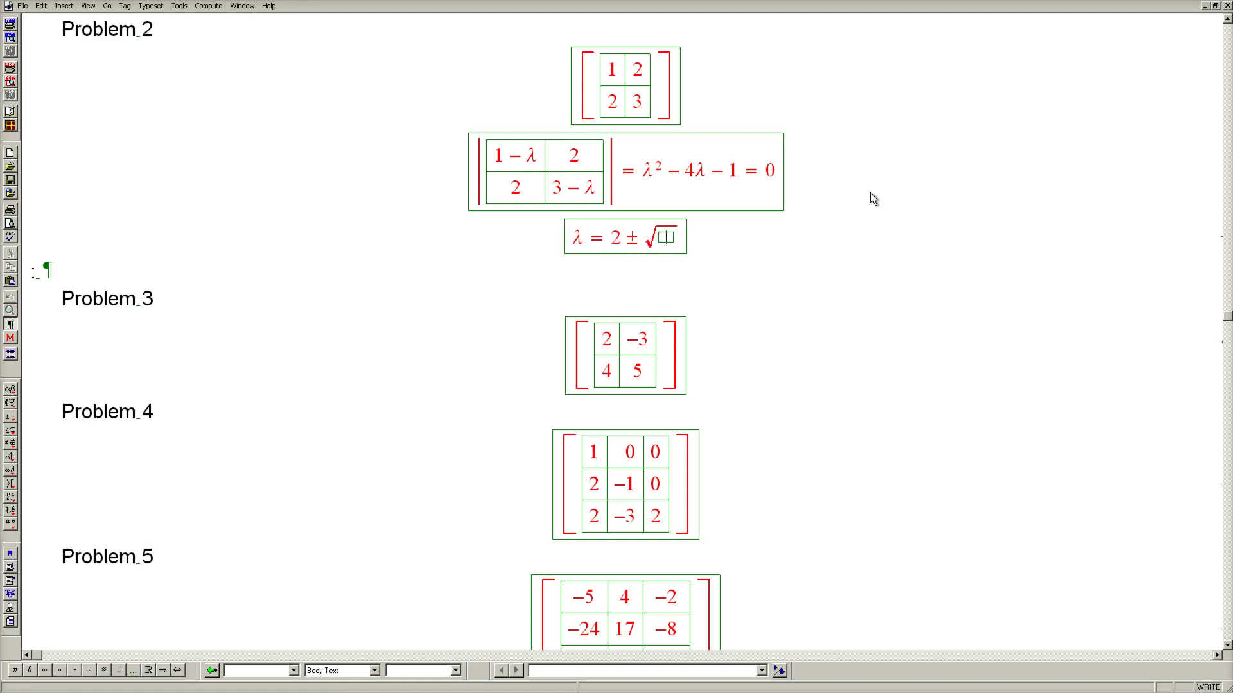
text(5)
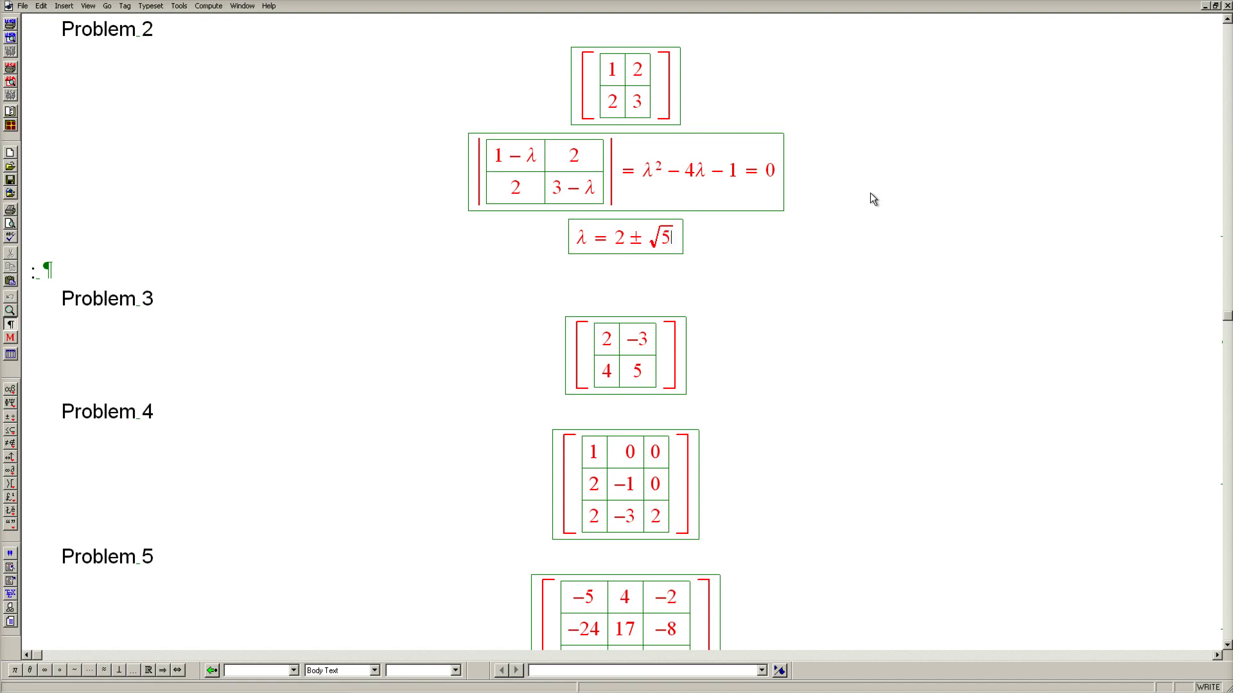
Step: Add another displayed equation below the solutions reading λ₁ = 2 − √5, with 1 as a subscript
click(766, 228)
key(ctrl+d)
key(ctrl+g)
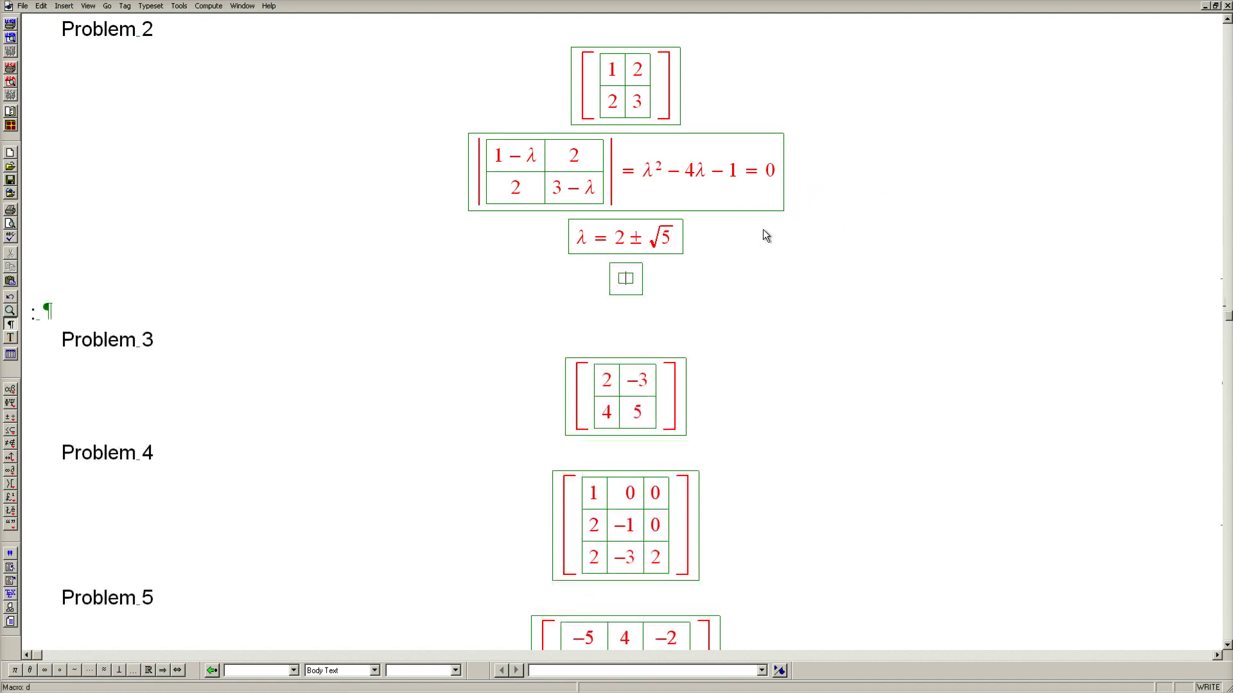
key(l)
key(ctrl+l)
text(1)
key(space)
text(=)
text(2-)
key(ctrl+r)
text(5)
Step: Copy the original Problem 2 matrix onto a new line beneath λ₁ = 2 − √5 in the same display
drag(680, 122, 618, 101)
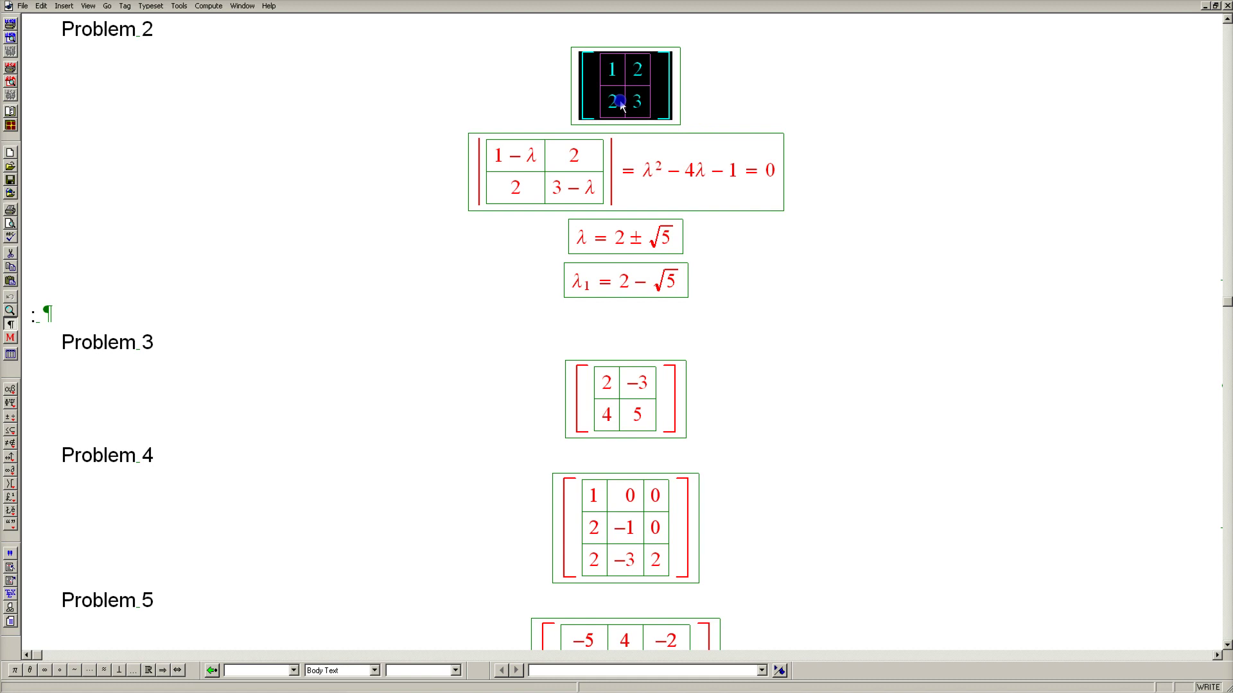
click(702, 282)
key(Return)
key(ctrl+v)
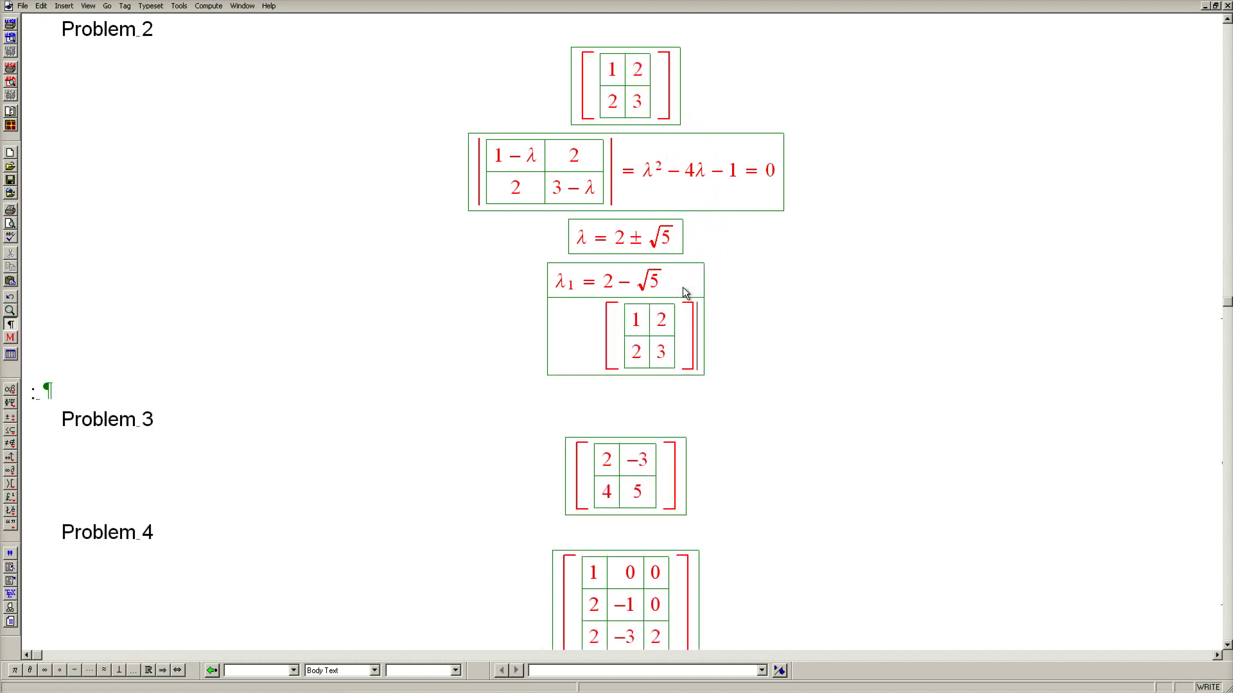
Step: Replace the copied matrix's first-row, first-column entry with −1 + √5
click(647, 332)
key(BackSpace)
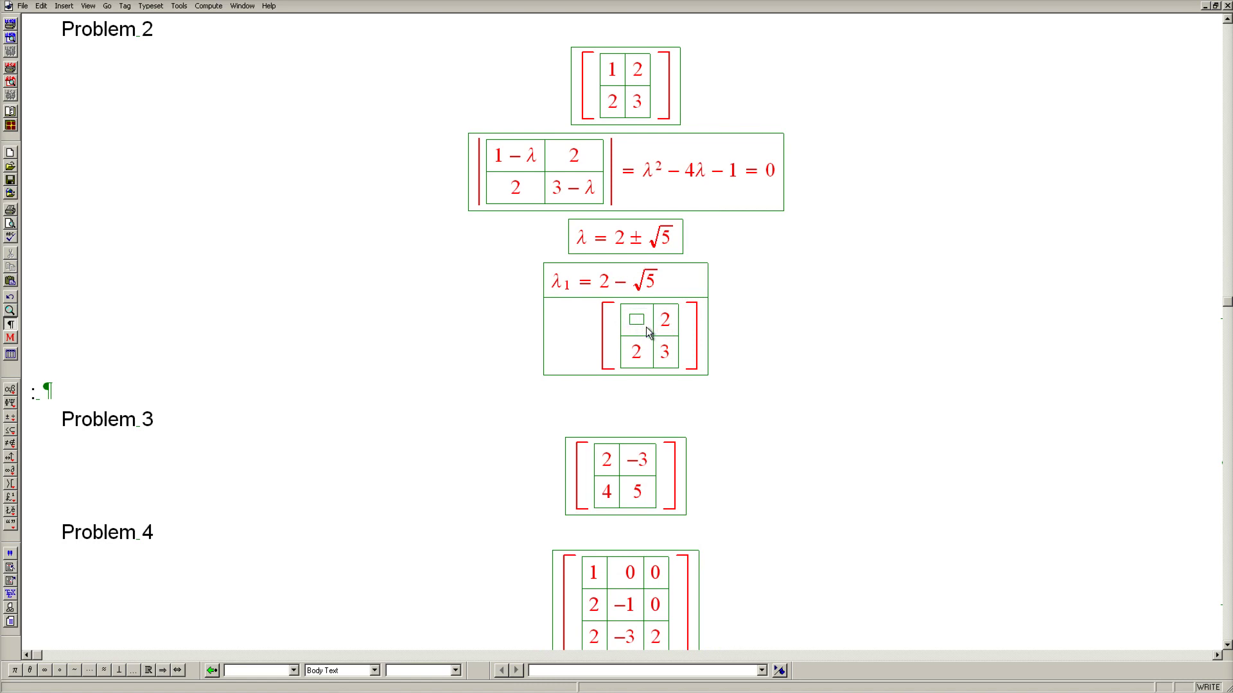
text(-1)
text(+)
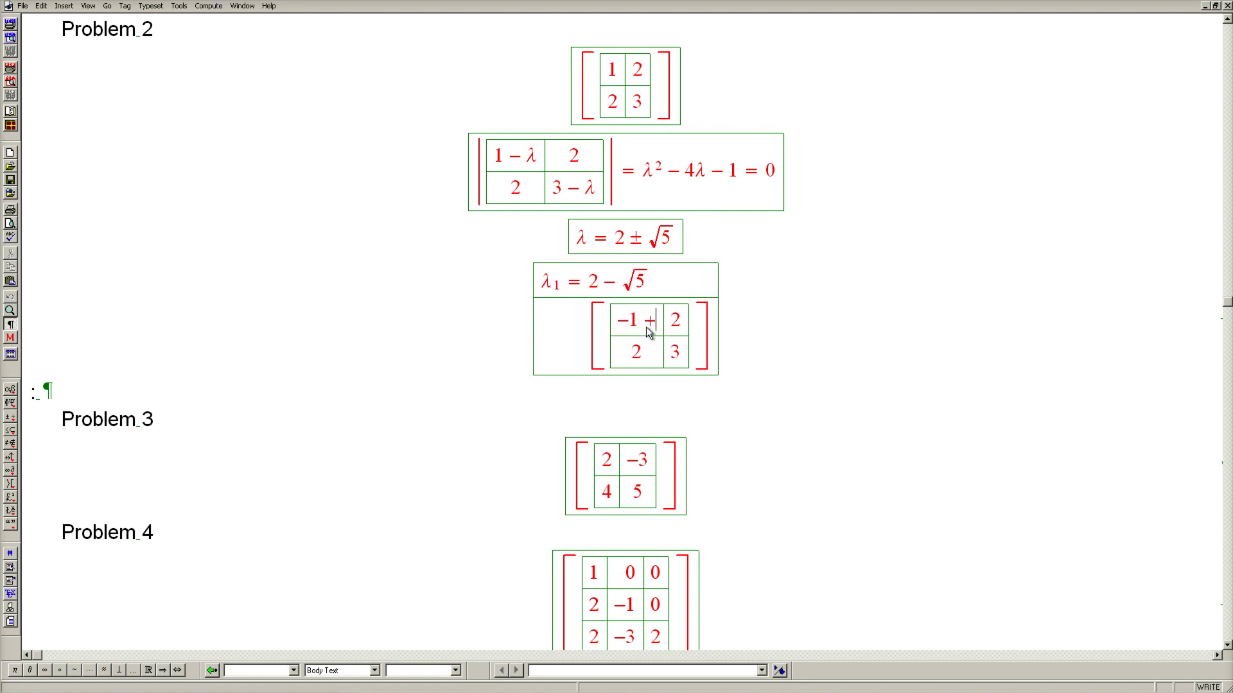
key(ctrl+r)
text(5)
Step: Replace the copied matrix's second-row, second-column entry with 1 + √5
double_click(692, 354)
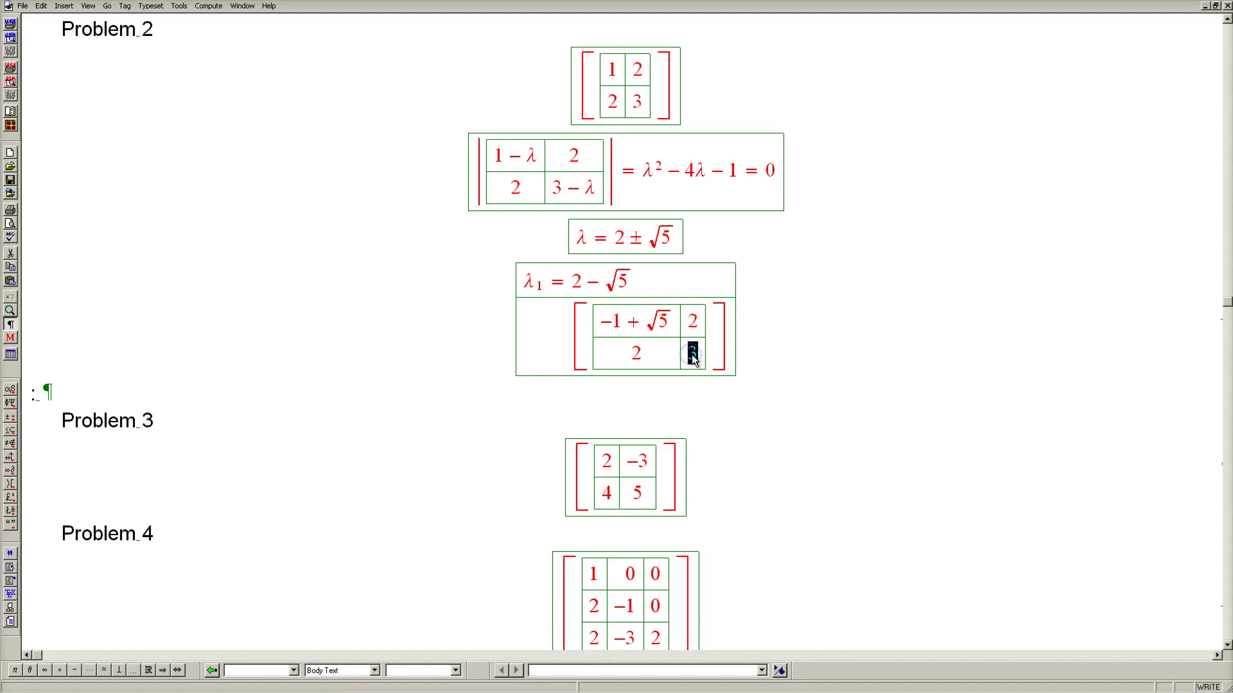
text(1+)
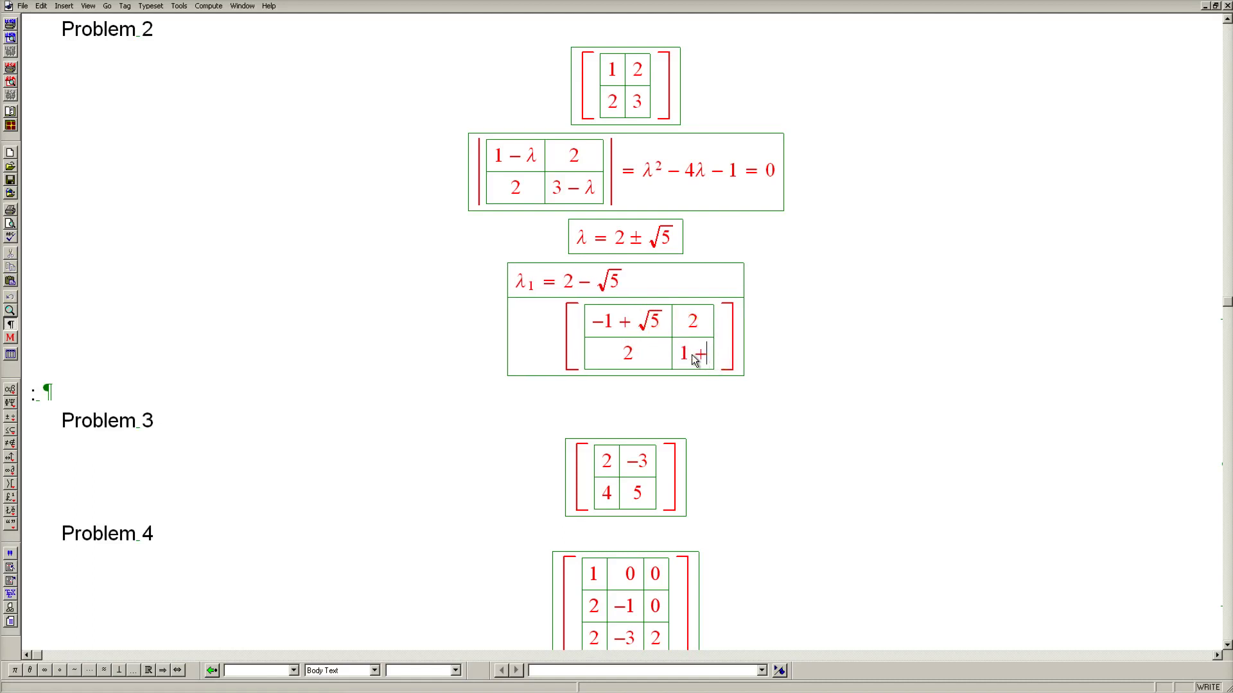
key(ctrl+r)
text(5)
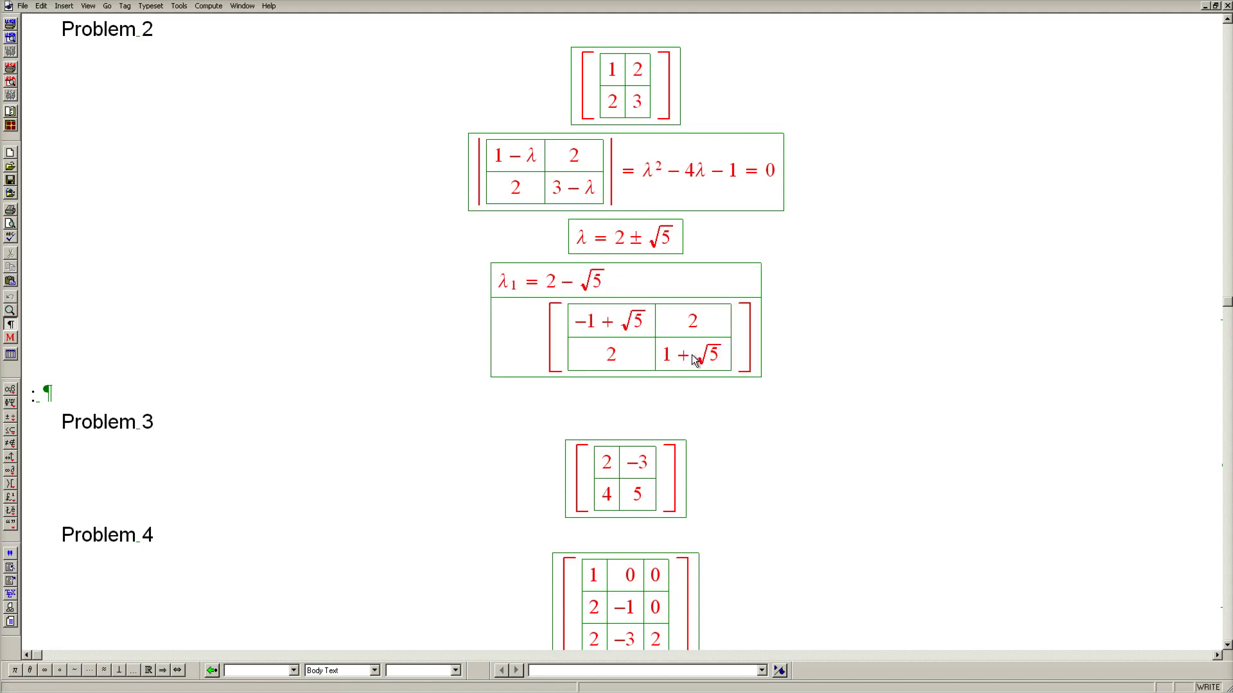
Step: Examine the entries of the λ₁ matrix, comparing the first row with the second row
drag(738, 352, 672, 357)
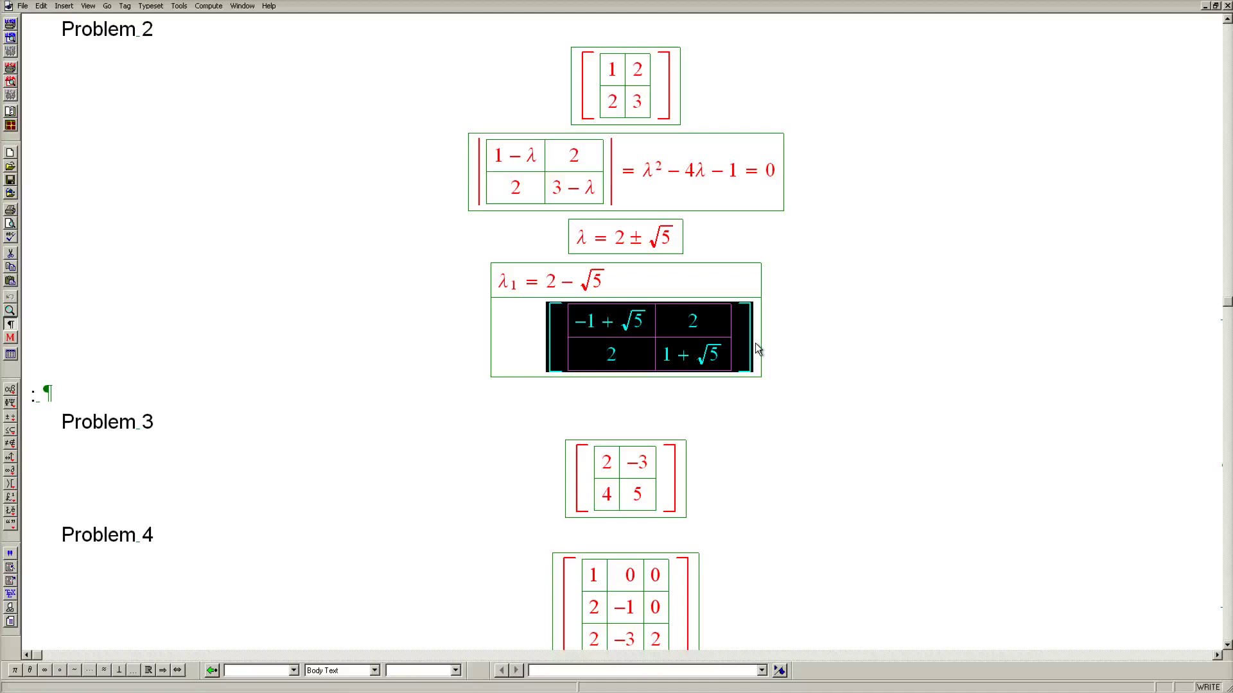
click(618, 324)
drag(573, 320, 724, 361)
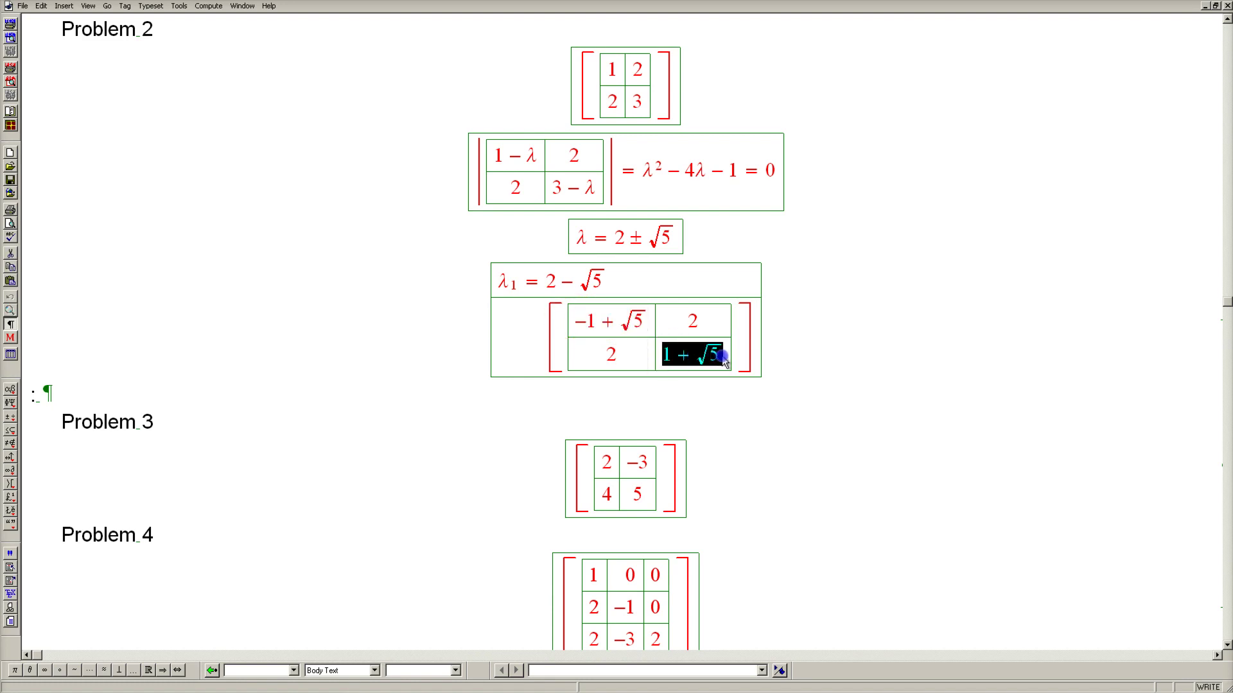
click(723, 361)
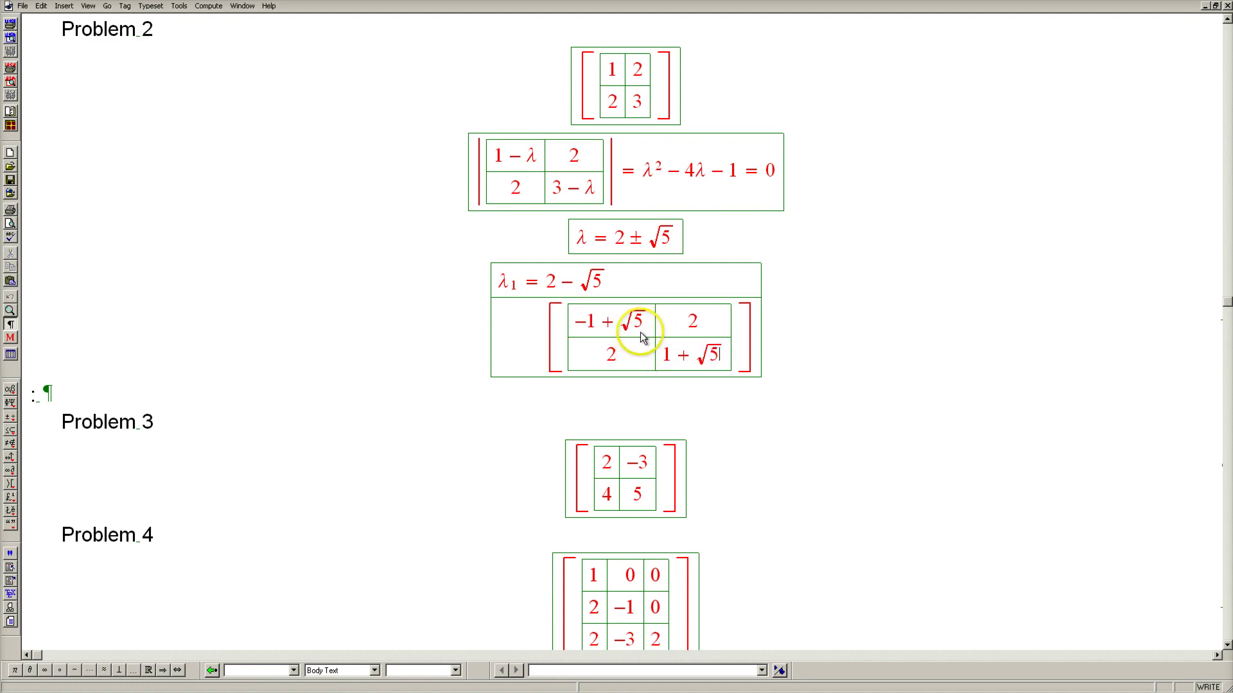
drag(604, 354, 632, 352)
drag(684, 321, 711, 324)
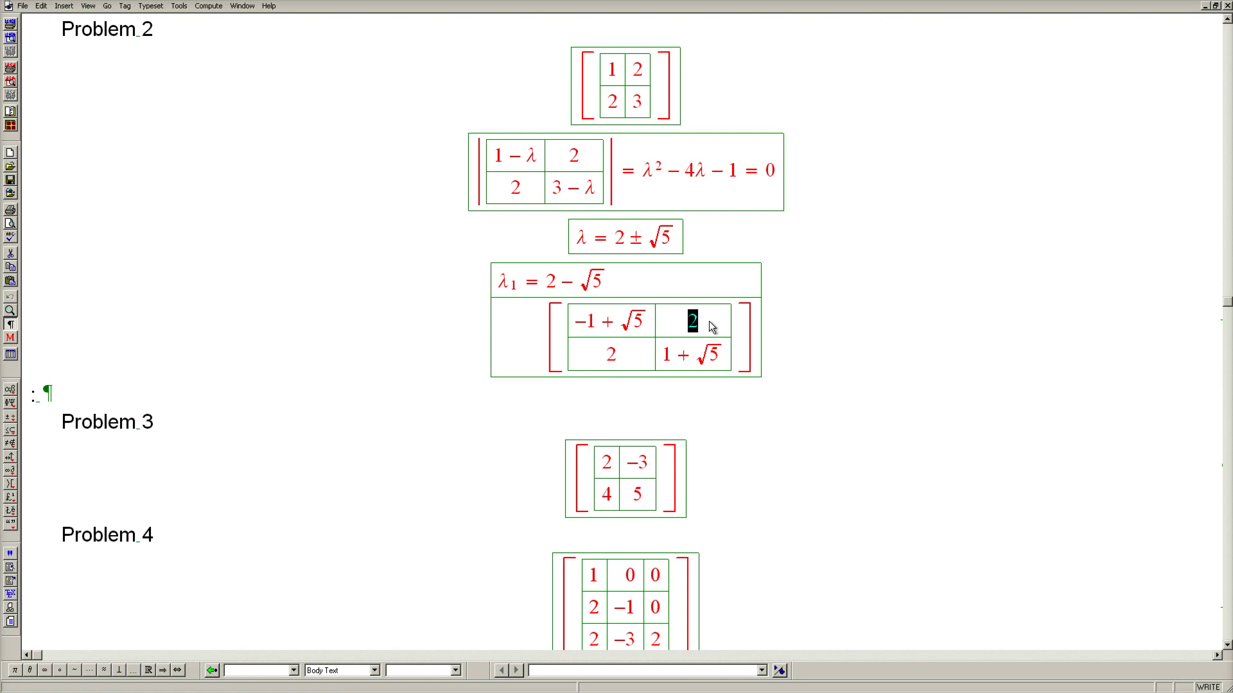
click(689, 321)
drag(687, 321, 703, 322)
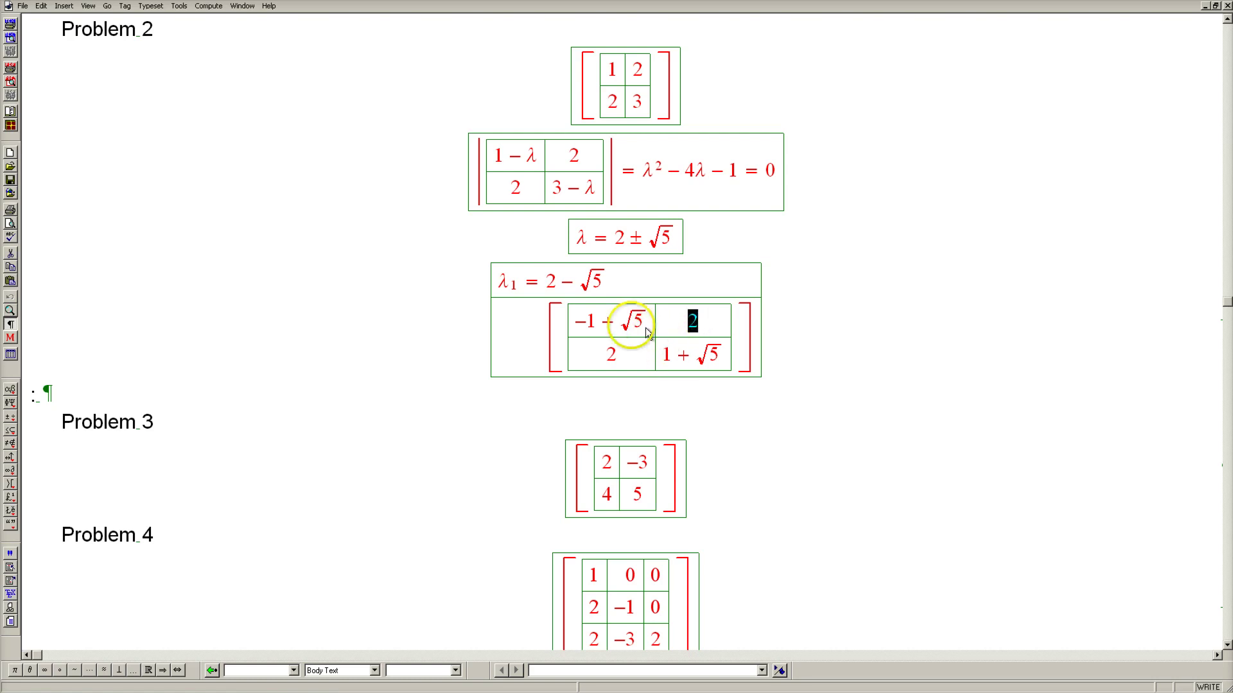
drag(569, 325, 717, 360)
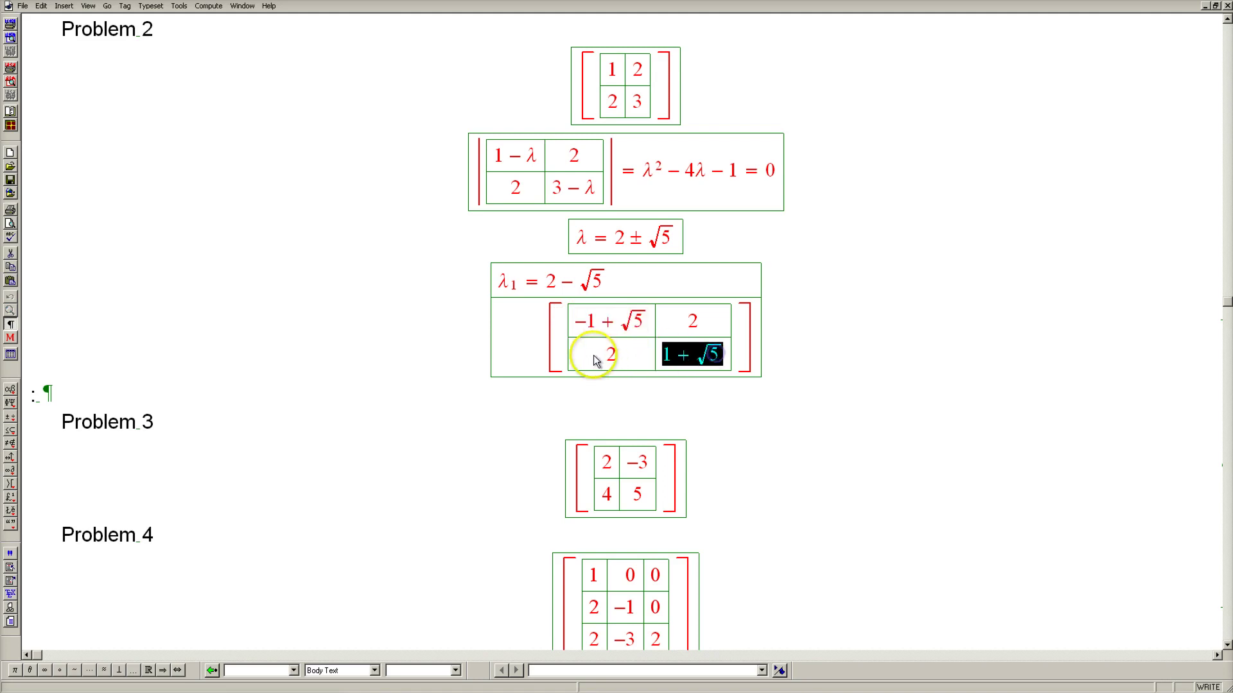
drag(594, 355, 628, 352)
Step: Add a displayed fraction below the λ₁ matrix with numerator 2 and denominator −1 + √5
click(800, 337)
key(ctrl+d)
key(ctrl+f)
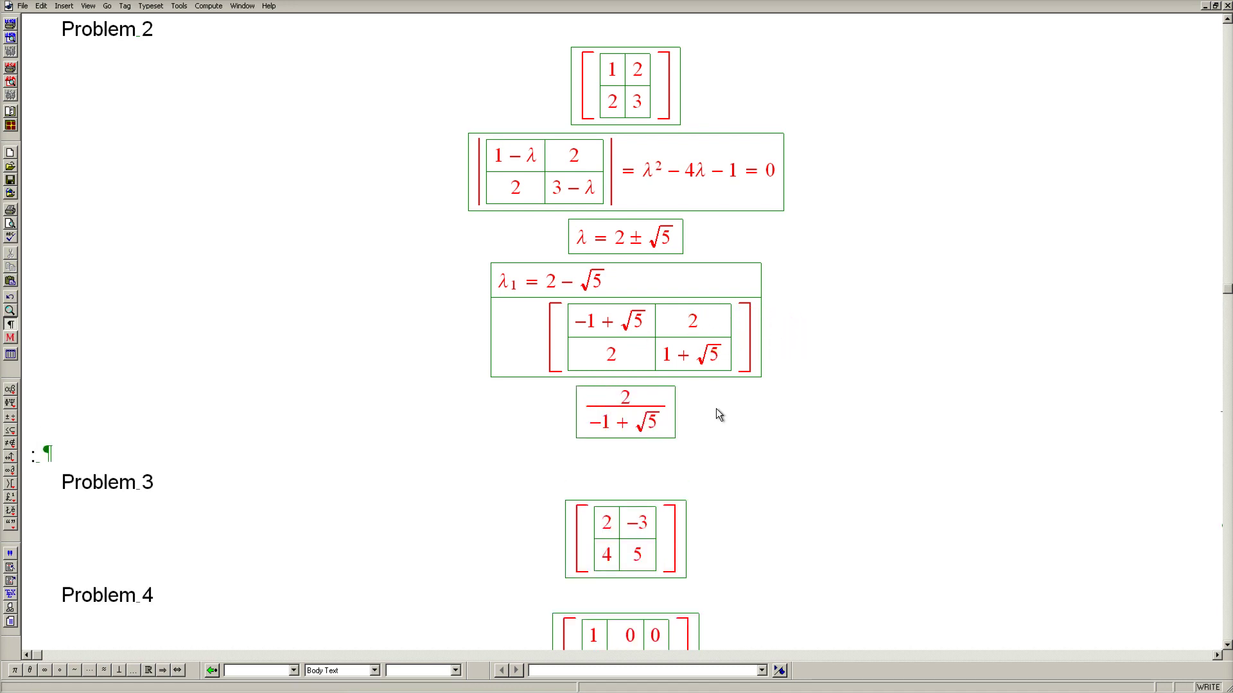
Step: Multiply the fraction's numerator by the conjugate factor (1 + √5), reusing a copy of the denominator without its minus sign
click(647, 399)
text(()
drag(588, 428, 651, 431)
key(ctrl+c)
click(630, 399)
key(ctrl+v)
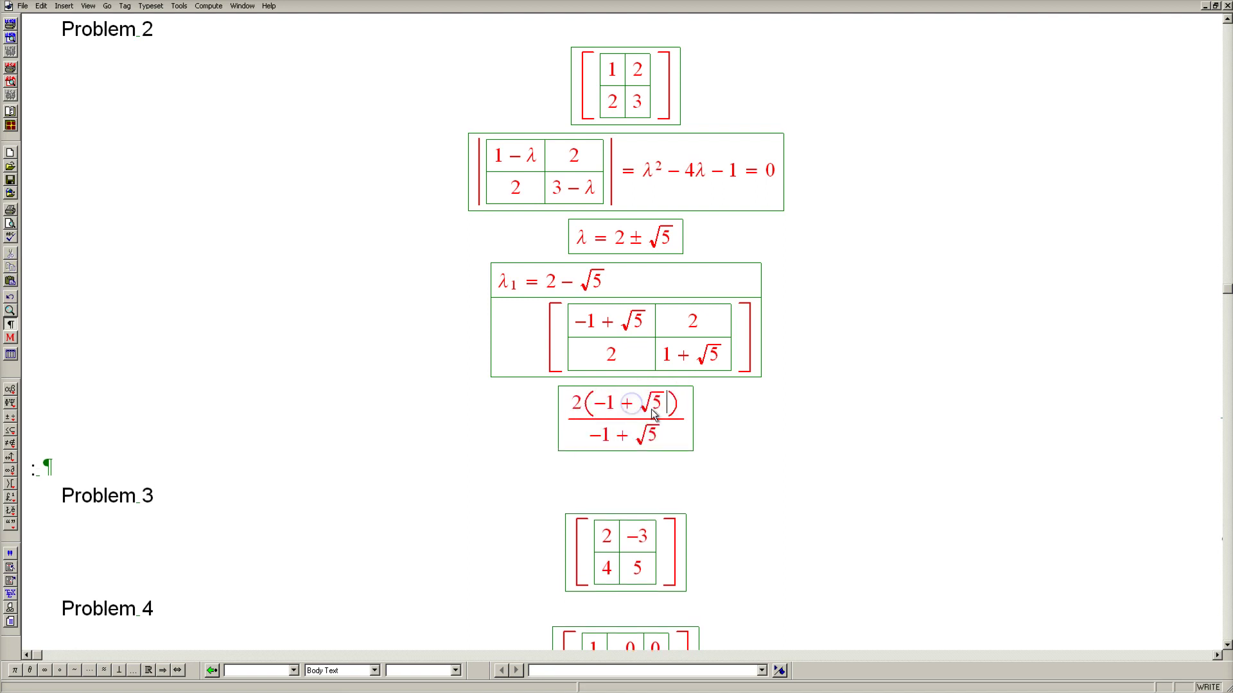
click(596, 413)
key(BackSpace)
click(594, 412)
drag(593, 407, 607, 405)
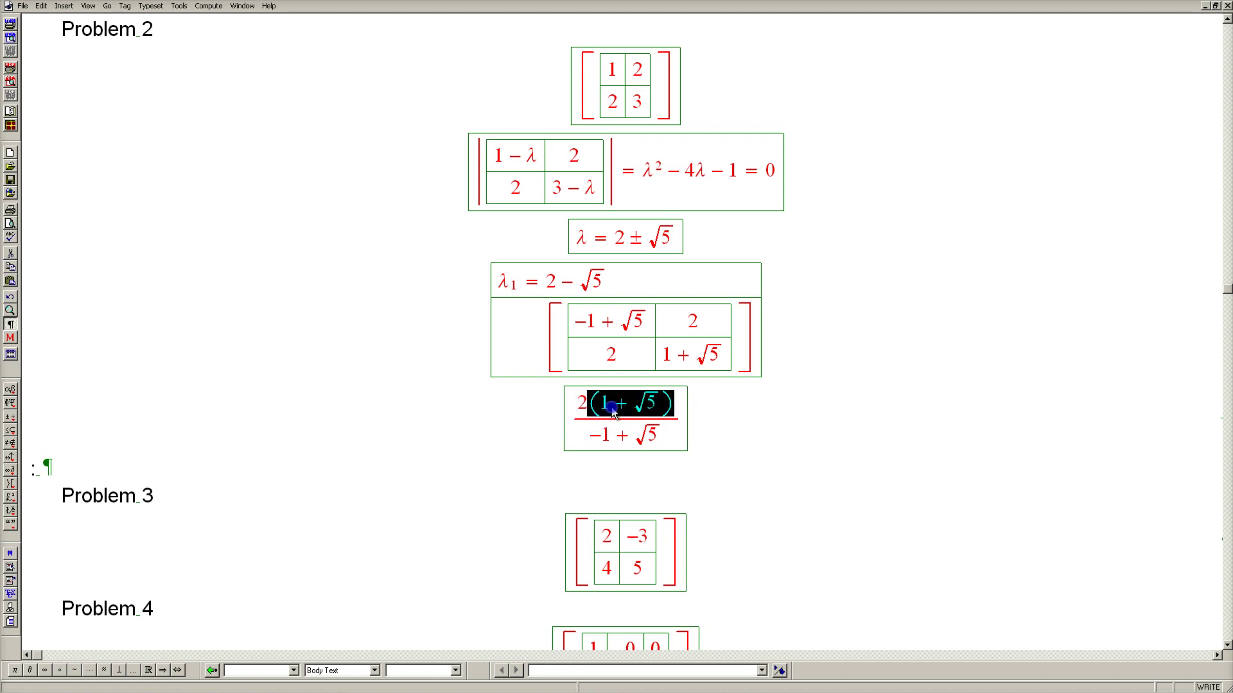
Step: Enclose the denominator −1 + √5 in parentheses and multiply it by (1 + √5)
click(664, 440)
drag(663, 442, 591, 444)
key(ctrl+9)
key(ctrl+v)
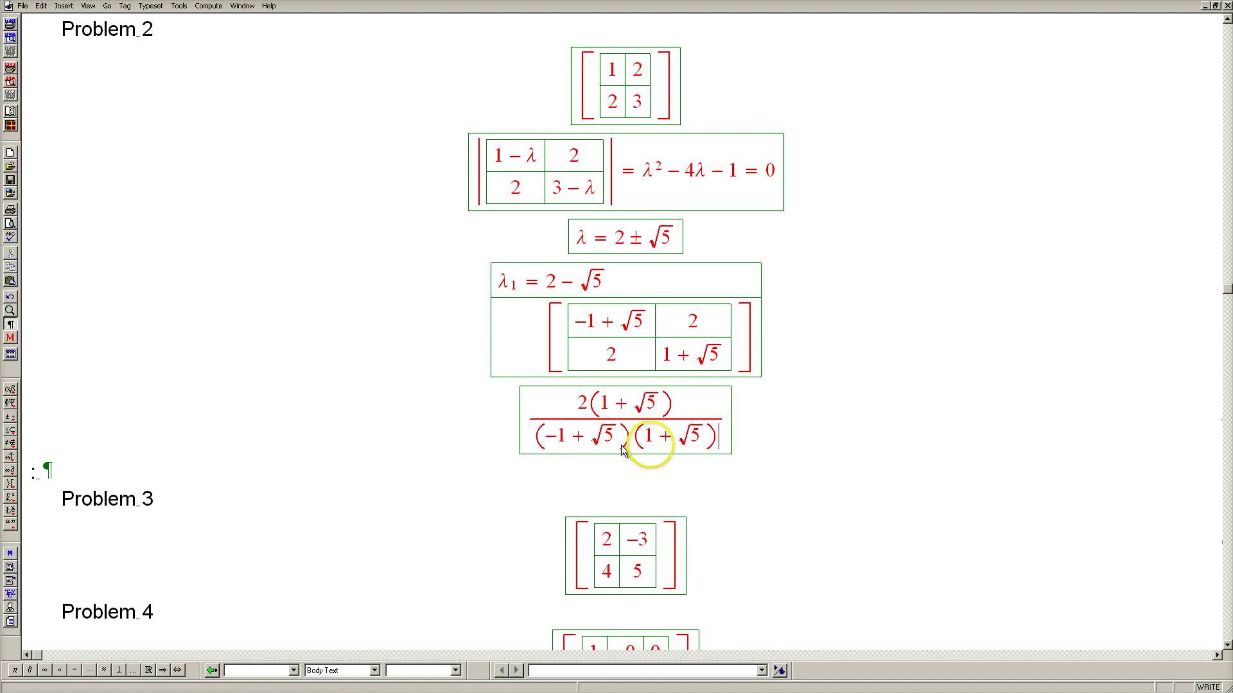
Step: Evaluate the product in the fraction's denominator in place
drag(600, 443, 656, 446)
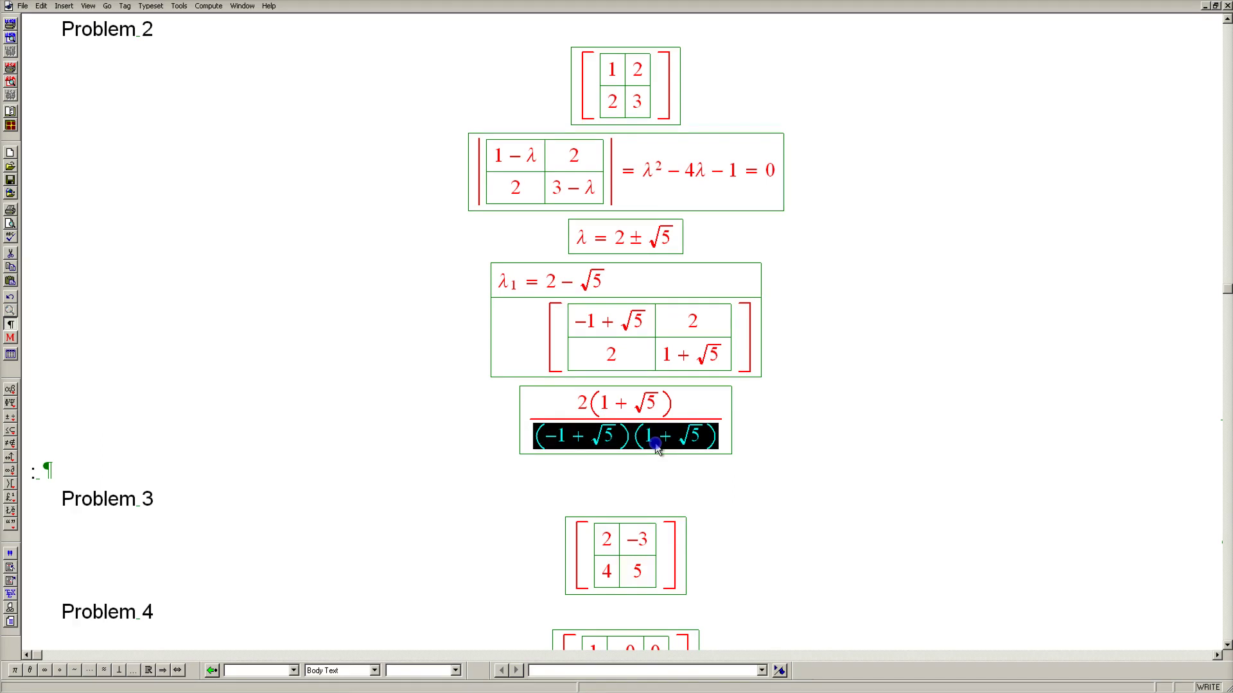
click(675, 444)
key(ctrl+e)
Step: Reduce the fraction to (1 + √5)/2 by cancelling the factor 2 and removing the numerator's parentheses
click(583, 409)
key(BackSpace)
click(623, 433)
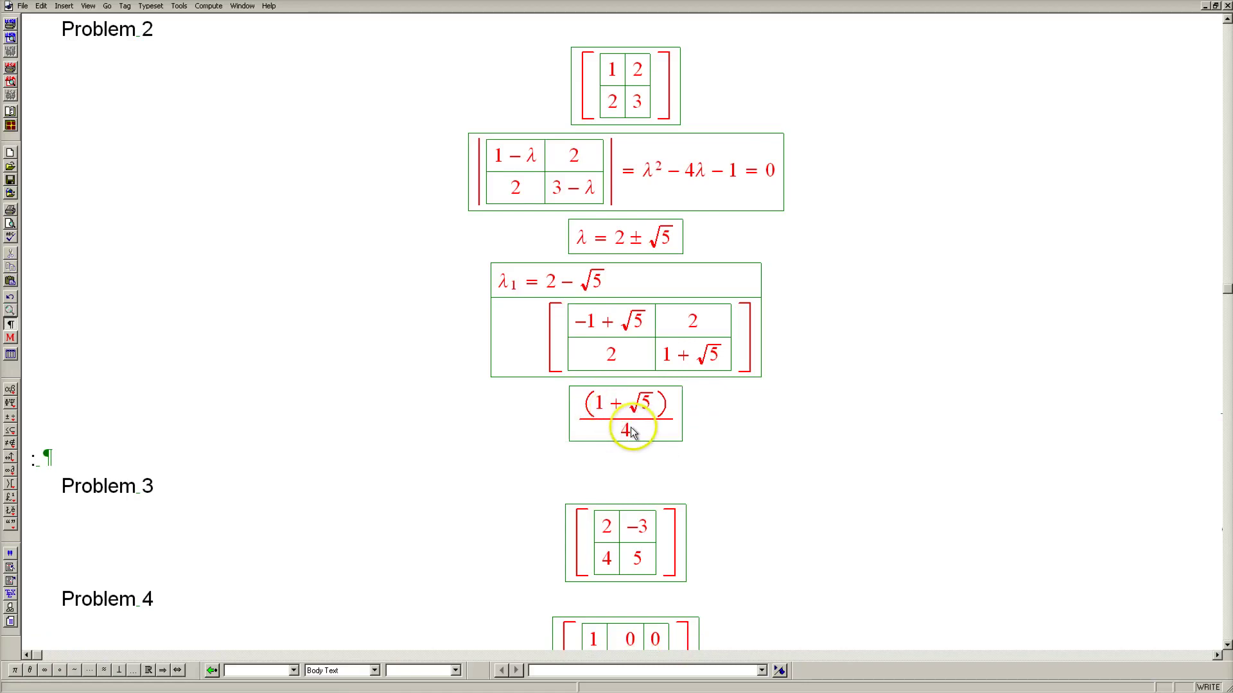
drag(620, 434, 613, 432)
text(2)
click(667, 408)
key(BackSpace)
Step: Examine the second row and second column of the λ₁ matrix against the simplified fraction
click(628, 429)
click(666, 358)
double_click(663, 356)
click(662, 359)
drag(664, 362, 712, 357)
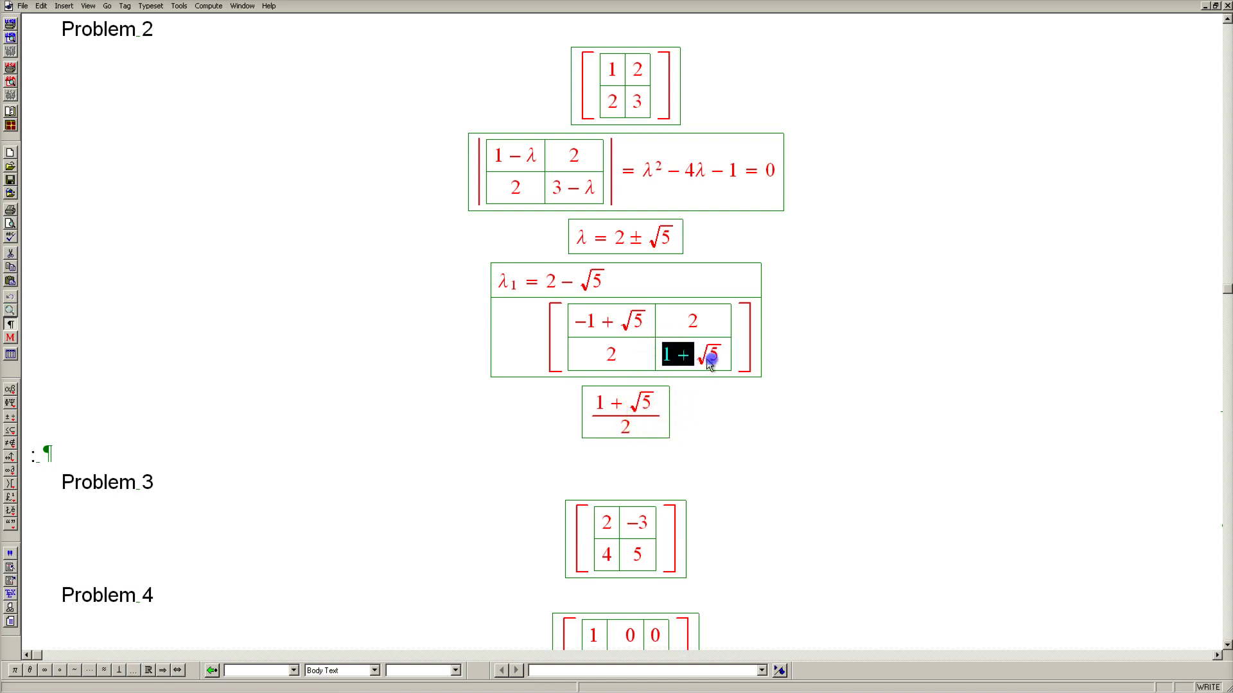
click(620, 360)
double_click(623, 360)
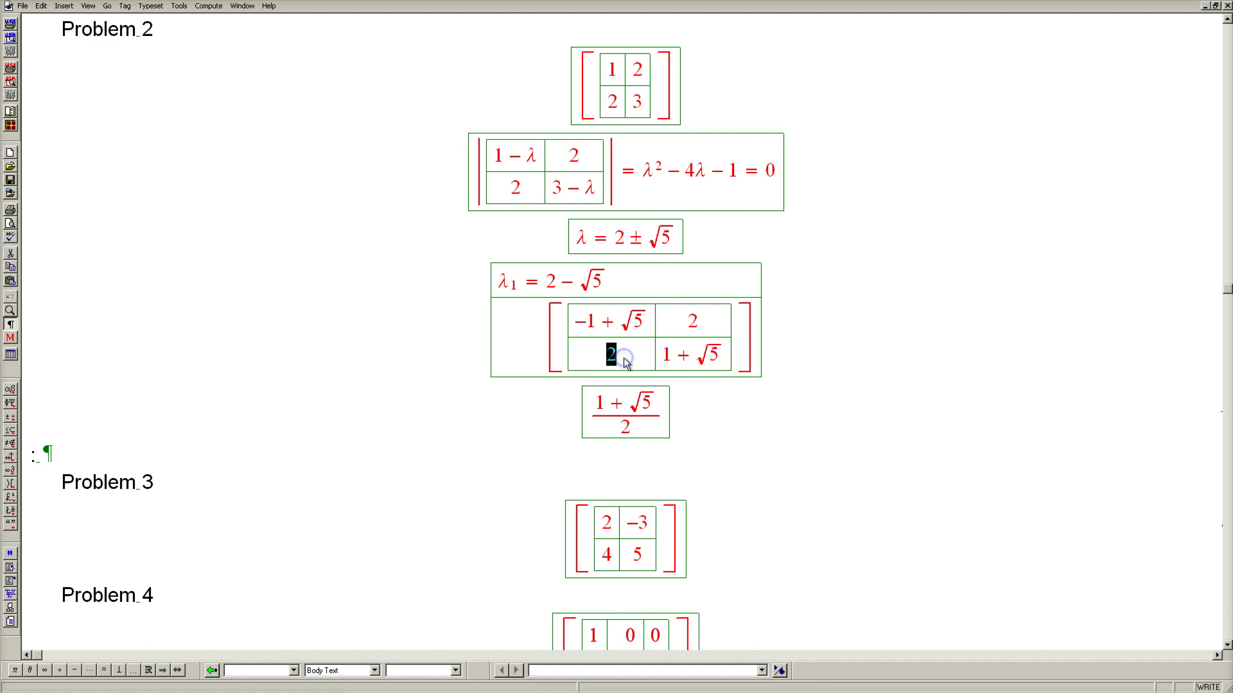
drag(670, 328, 676, 369)
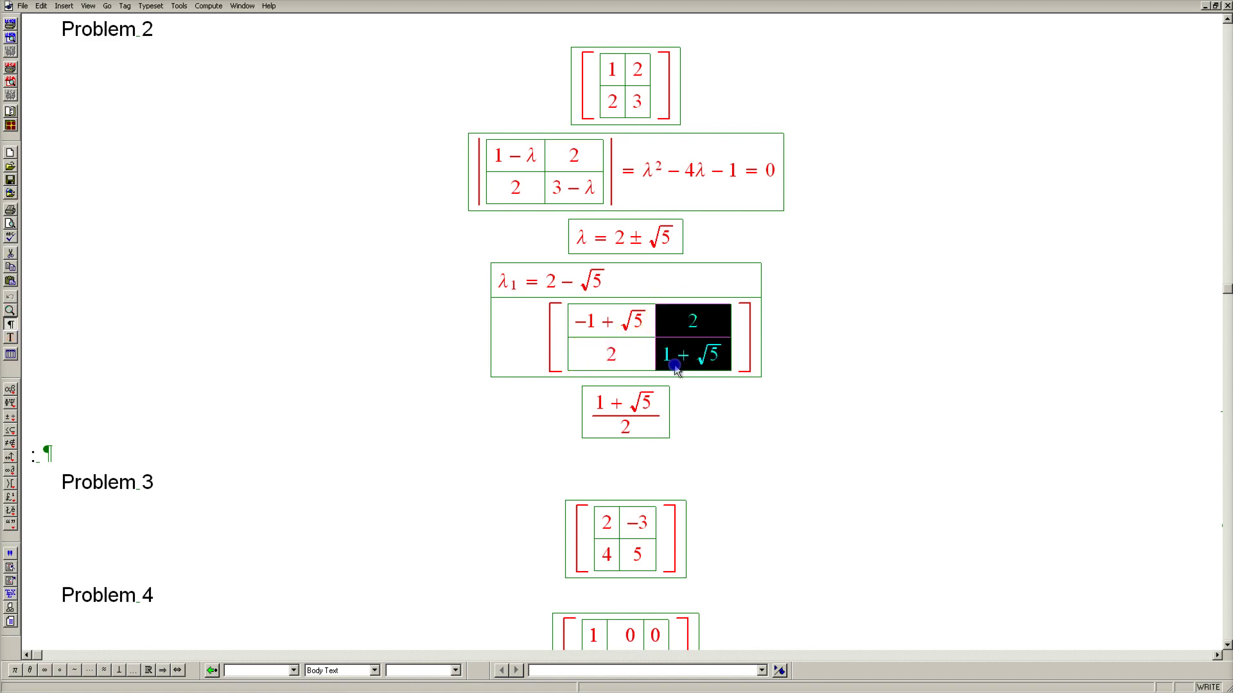
Step: Append a bracketed two-row column vector to the λ₁ matrix and enter 2 in its first row
drag(619, 325, 622, 362)
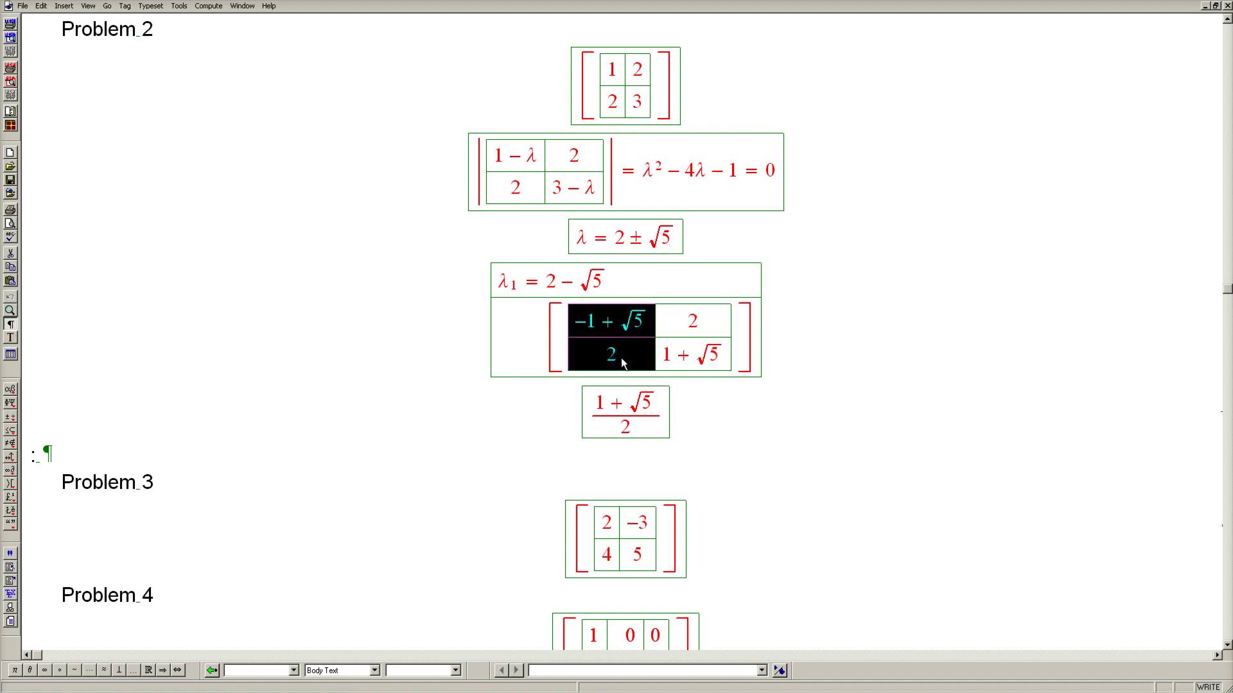
click(755, 335)
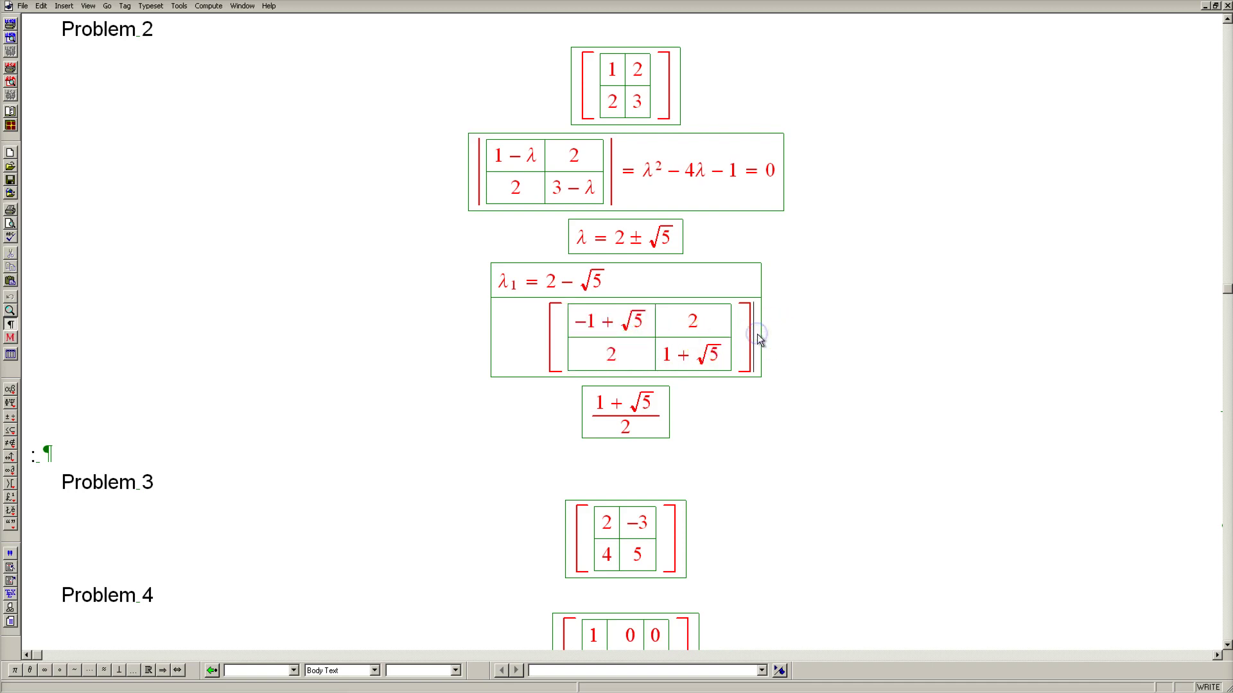
key(ctrl+[)
key(Return)
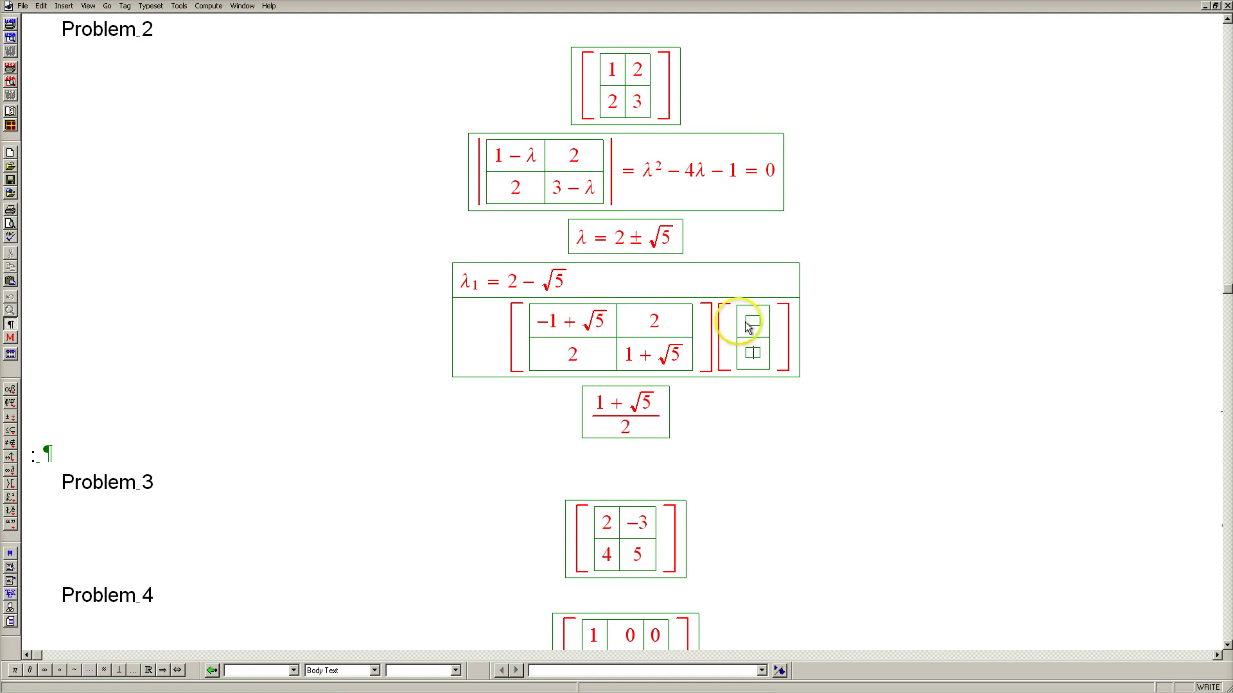
click(751, 323)
text(2)
Step: Enter 1 − √5 in the second row of the column vector, using the λ₁ matrix's first entry with reversed signs
drag(536, 323, 606, 329)
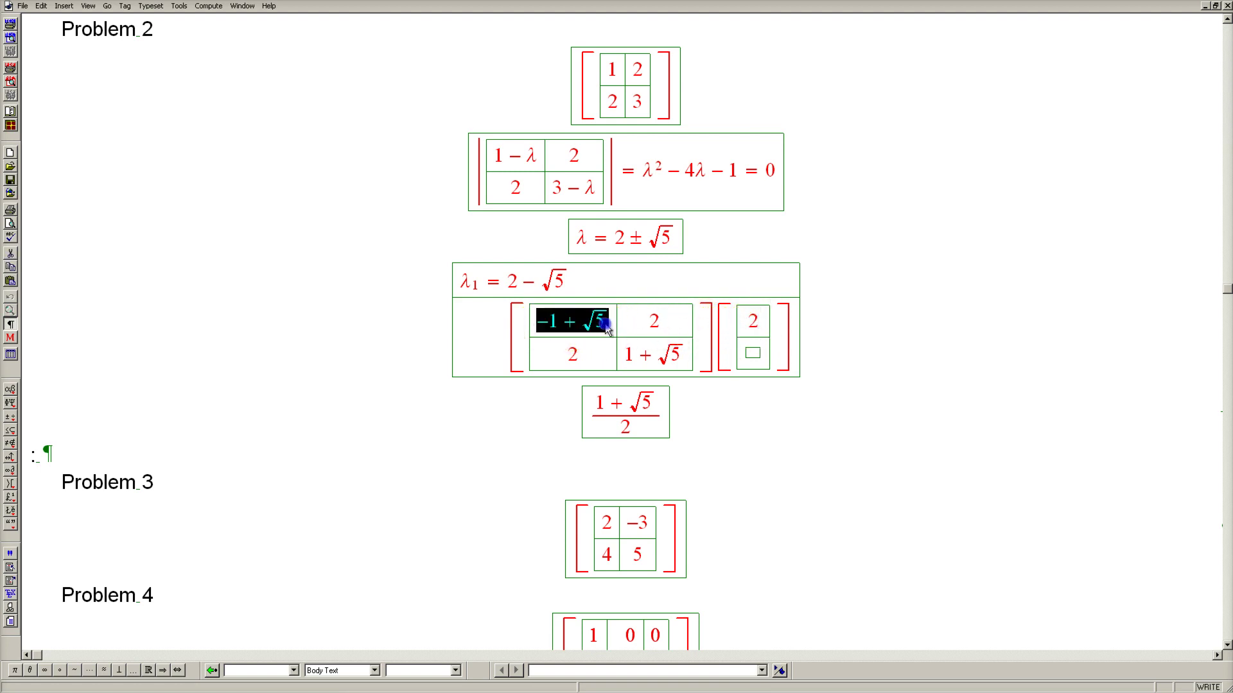
click(752, 354)
text(1)
text(-)
key(ctrl+r)
text(5)
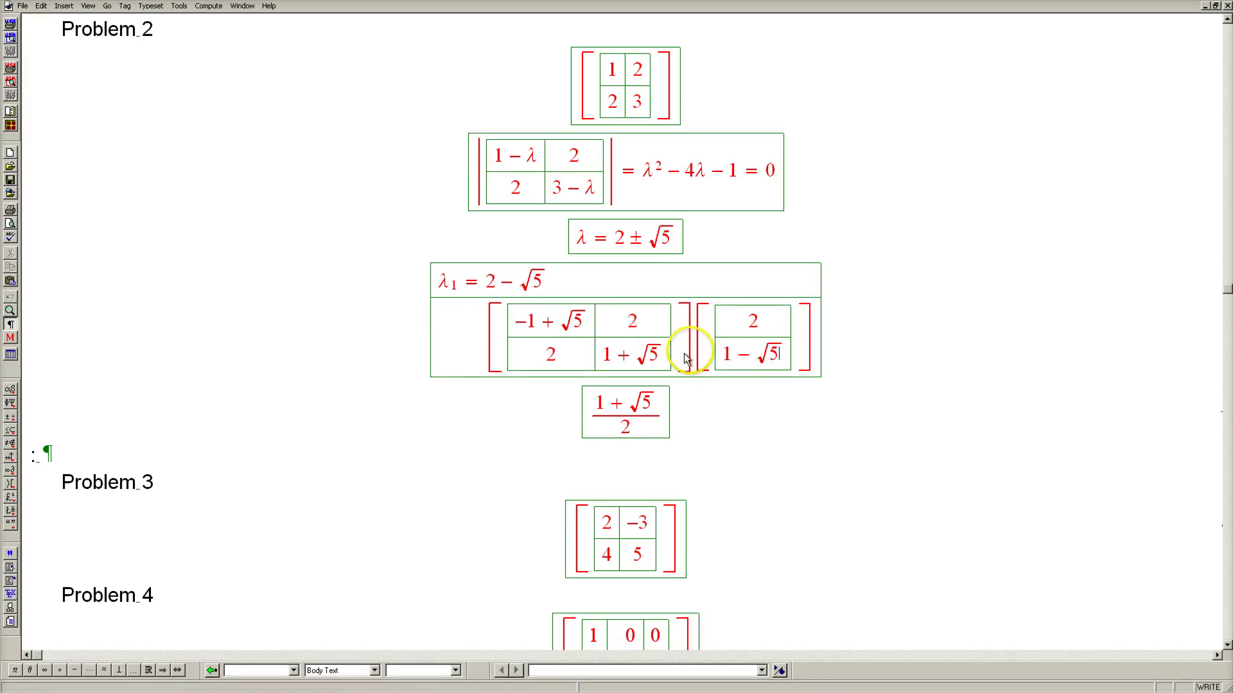
Step: Check both rows of the λ₁ matrix entry by entry against the column vector's entries
drag(621, 333, 741, 324)
double_click(743, 325)
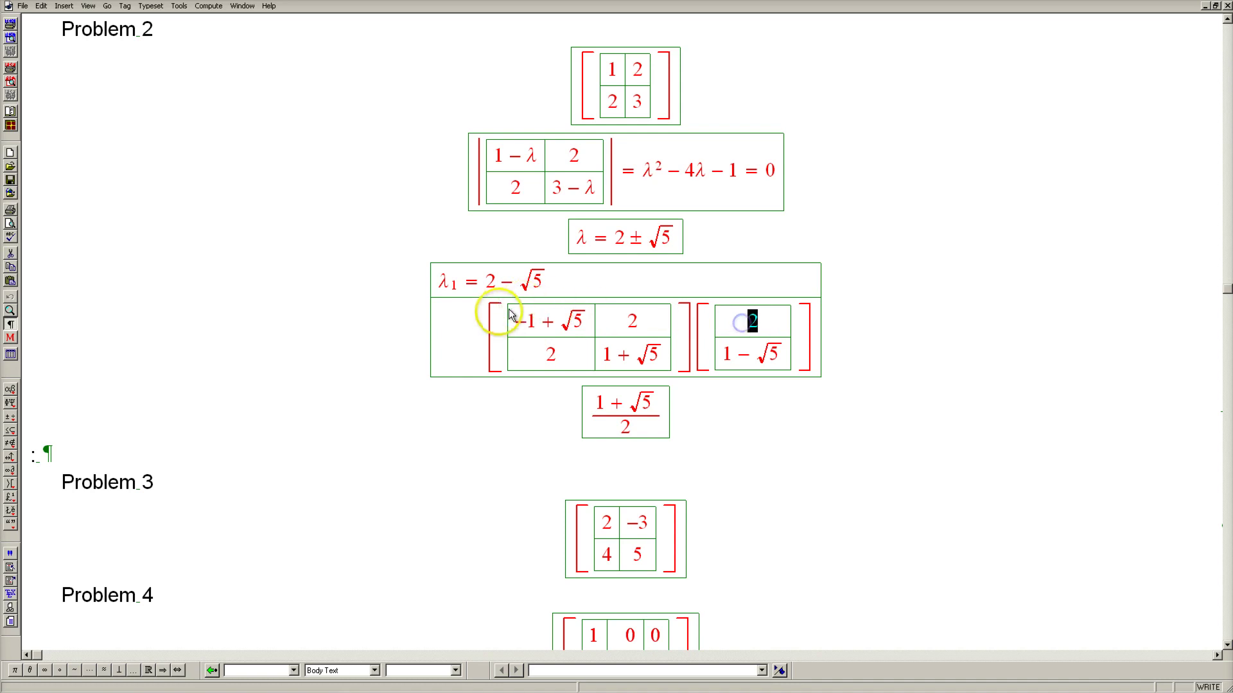
drag(511, 322, 584, 329)
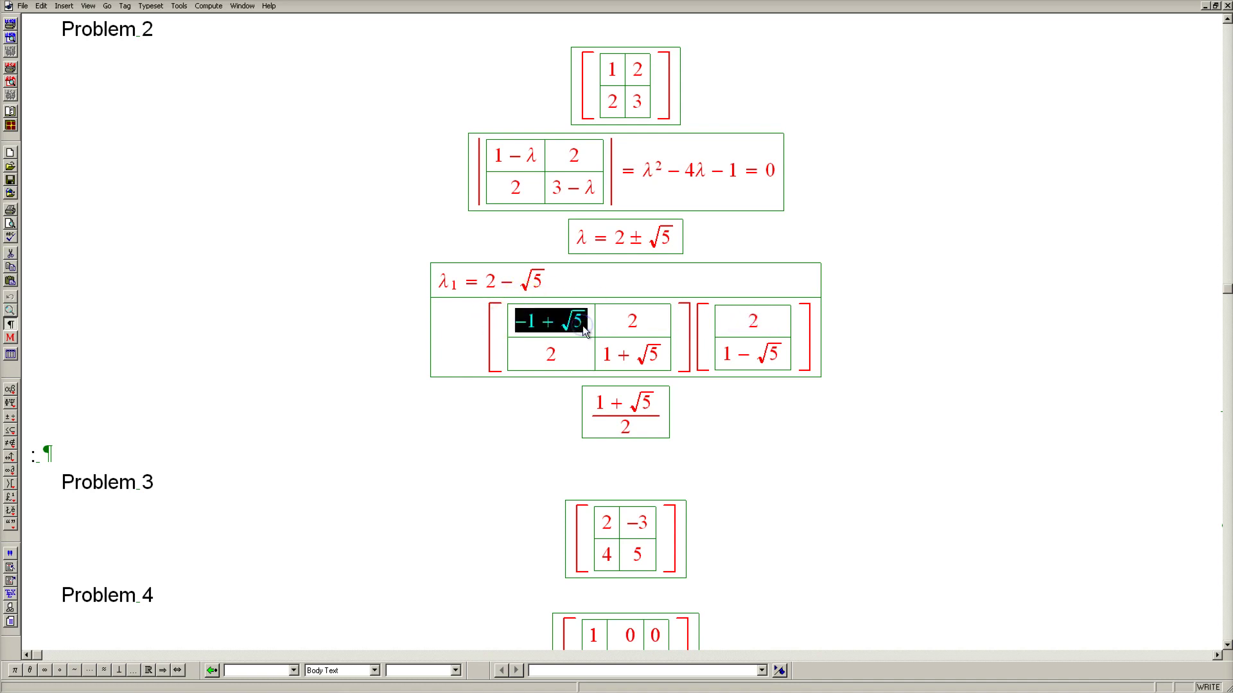
double_click(633, 321)
drag(723, 355, 777, 362)
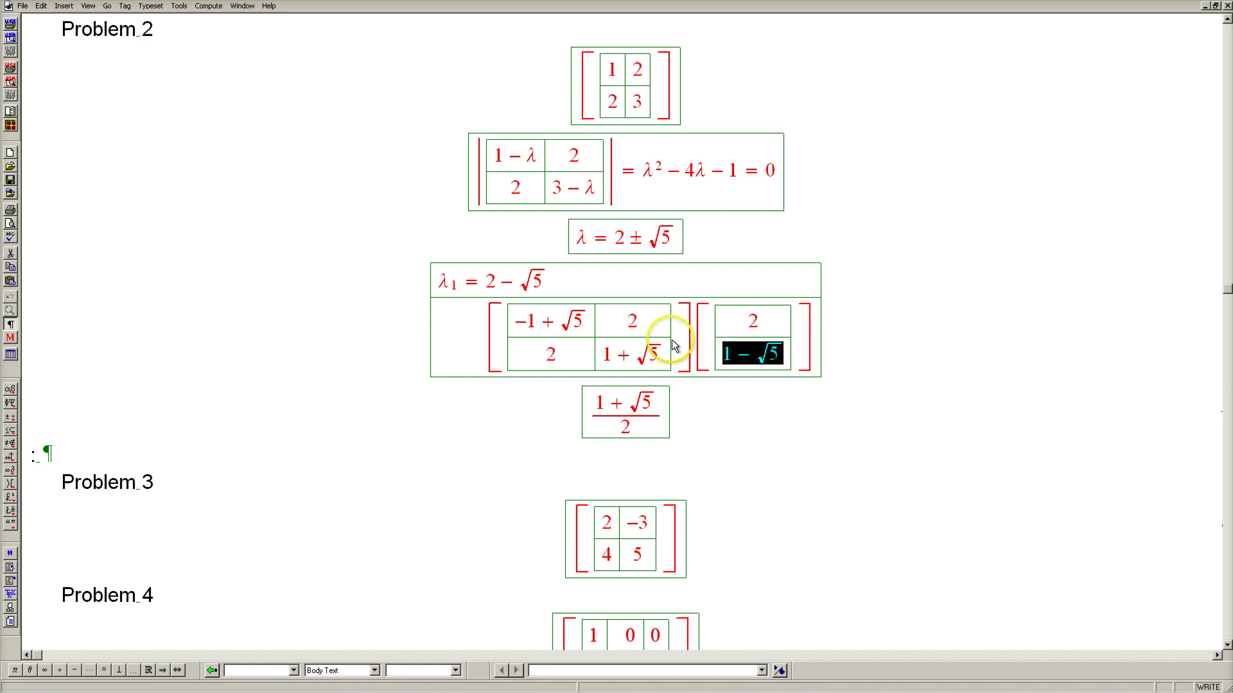
drag(519, 327, 649, 330)
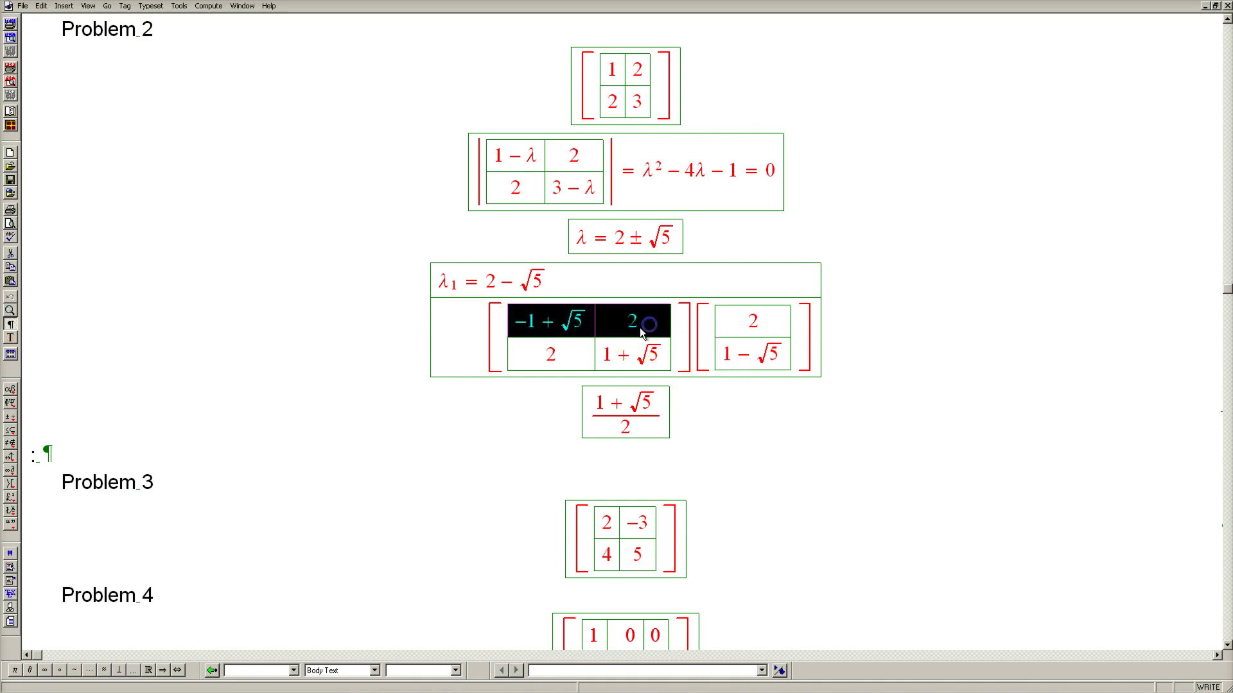
drag(523, 358, 650, 361)
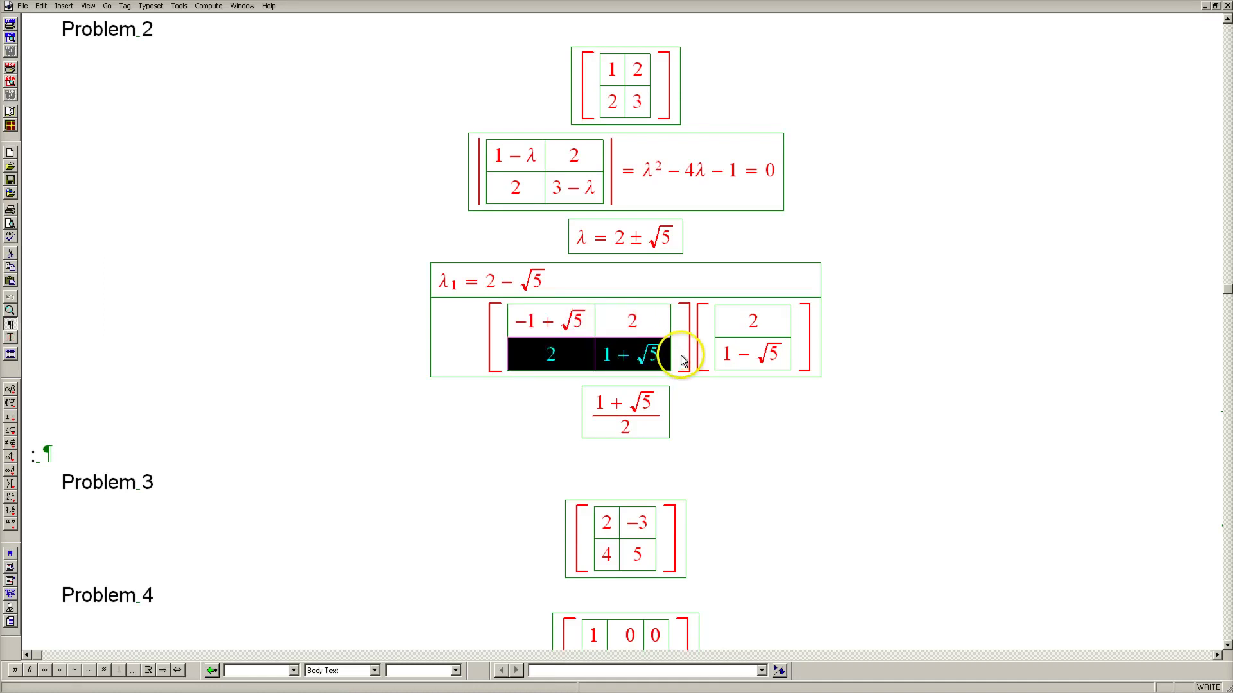
Step: Evaluate the product of the λ₁ matrix and the column vector
key(Return)
drag(599, 332, 729, 349)
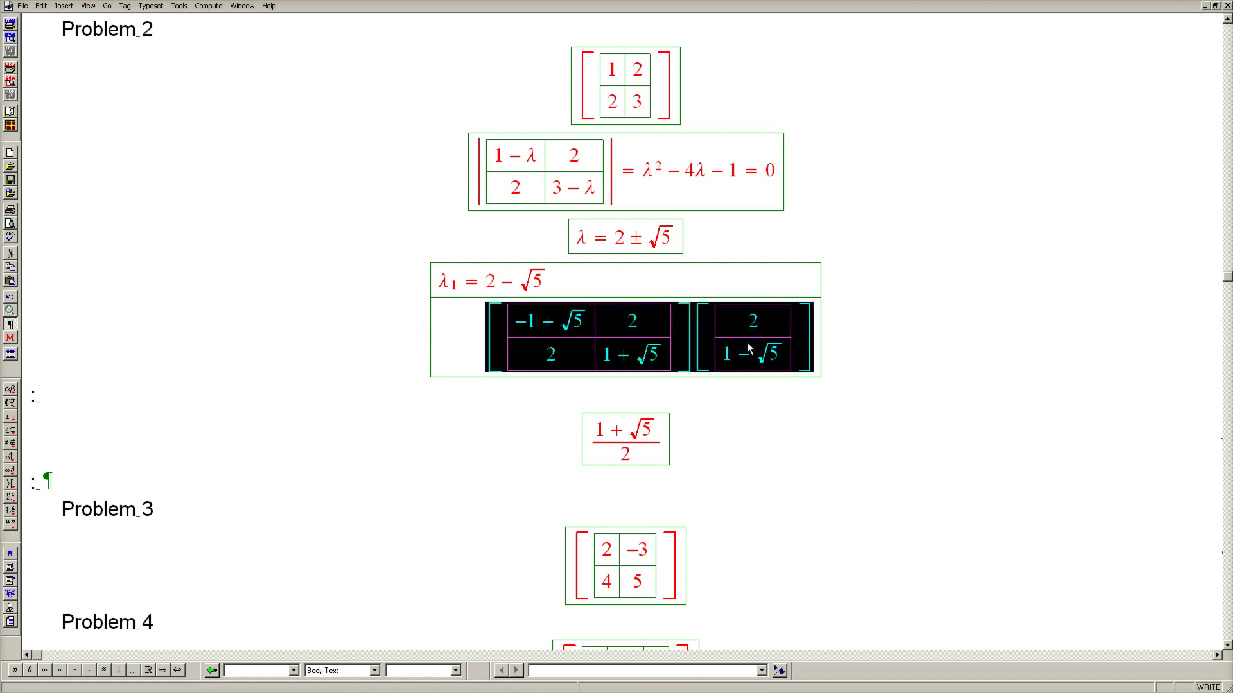
key(alt+c)
key(Return)
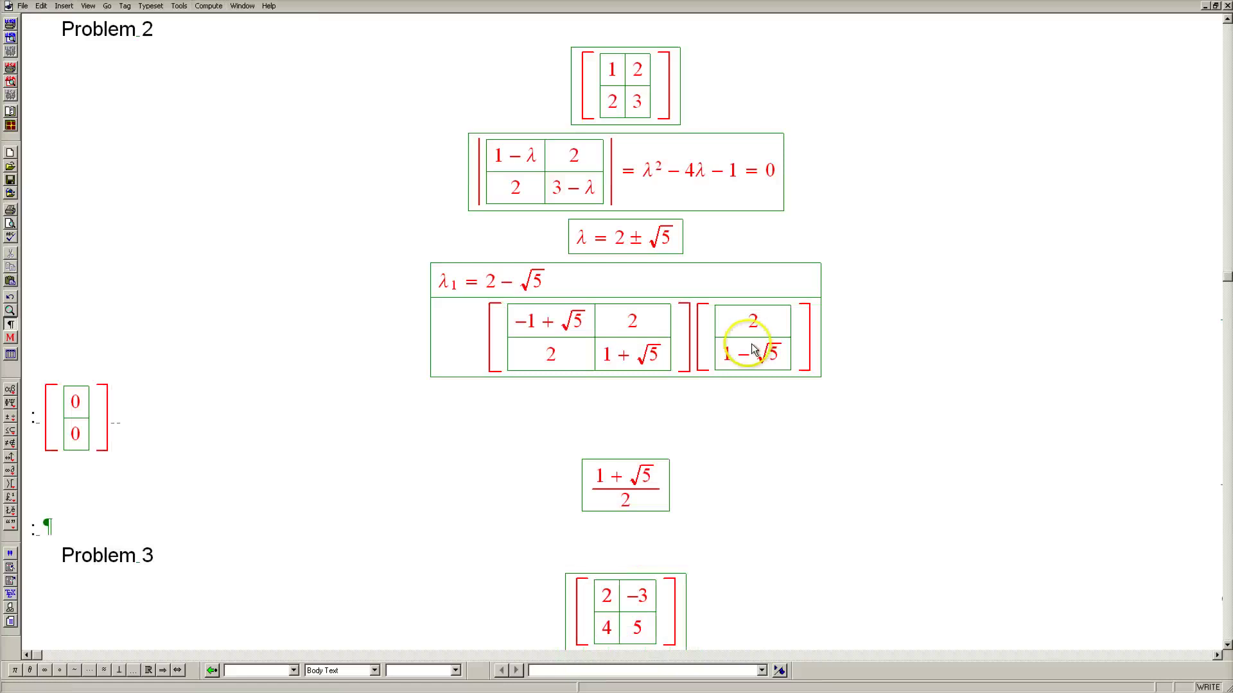
Step: Move the column vector from the matrix product to the λ₁ line, labelled as v₁ =
drag(698, 346, 738, 340)
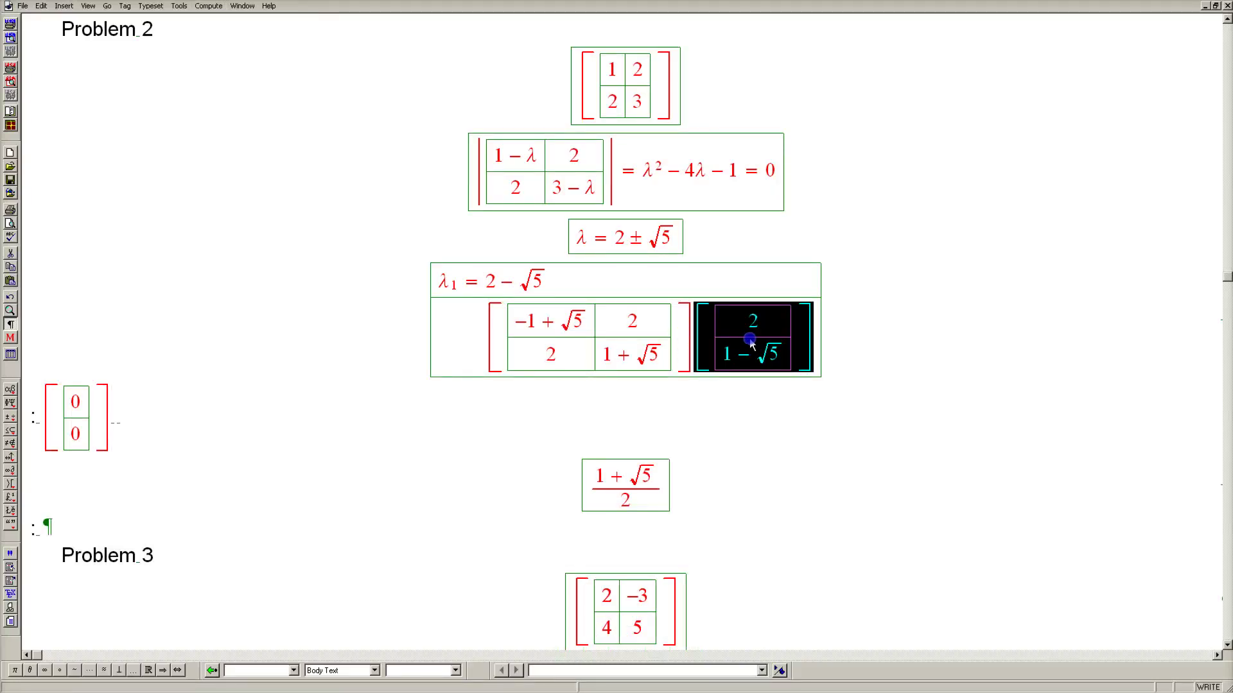
key(Delete)
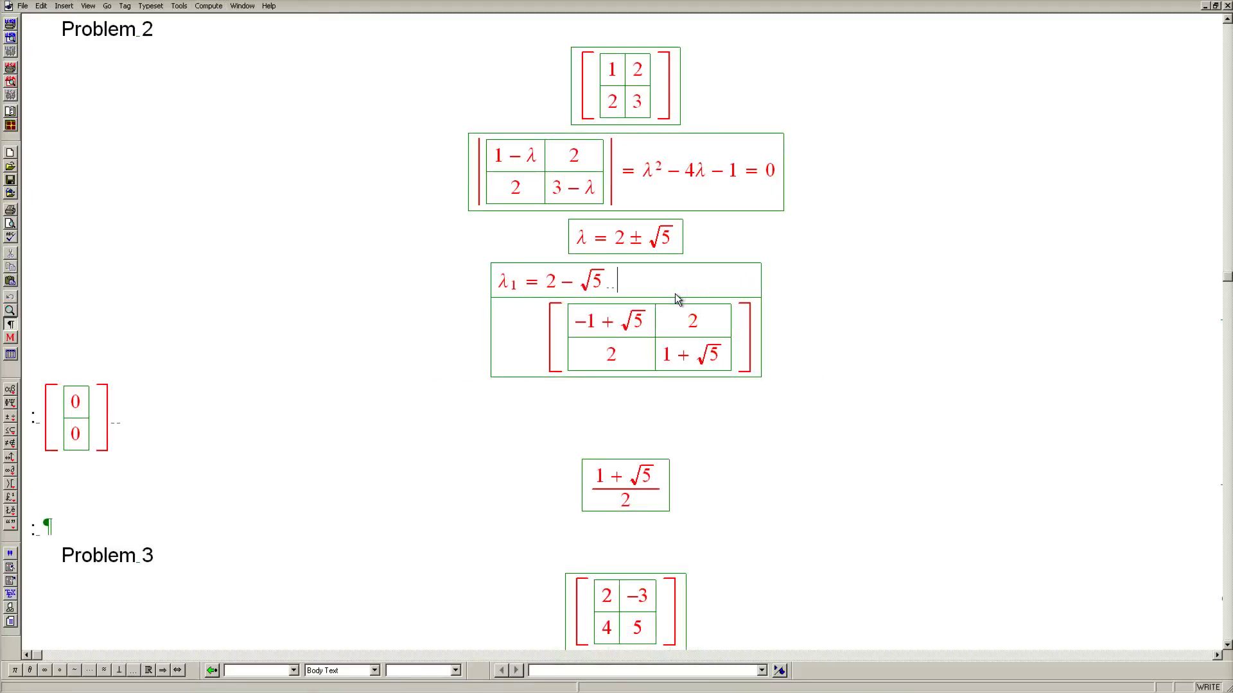
text(v)
key(ctrl+l)
key(ctrl+v)
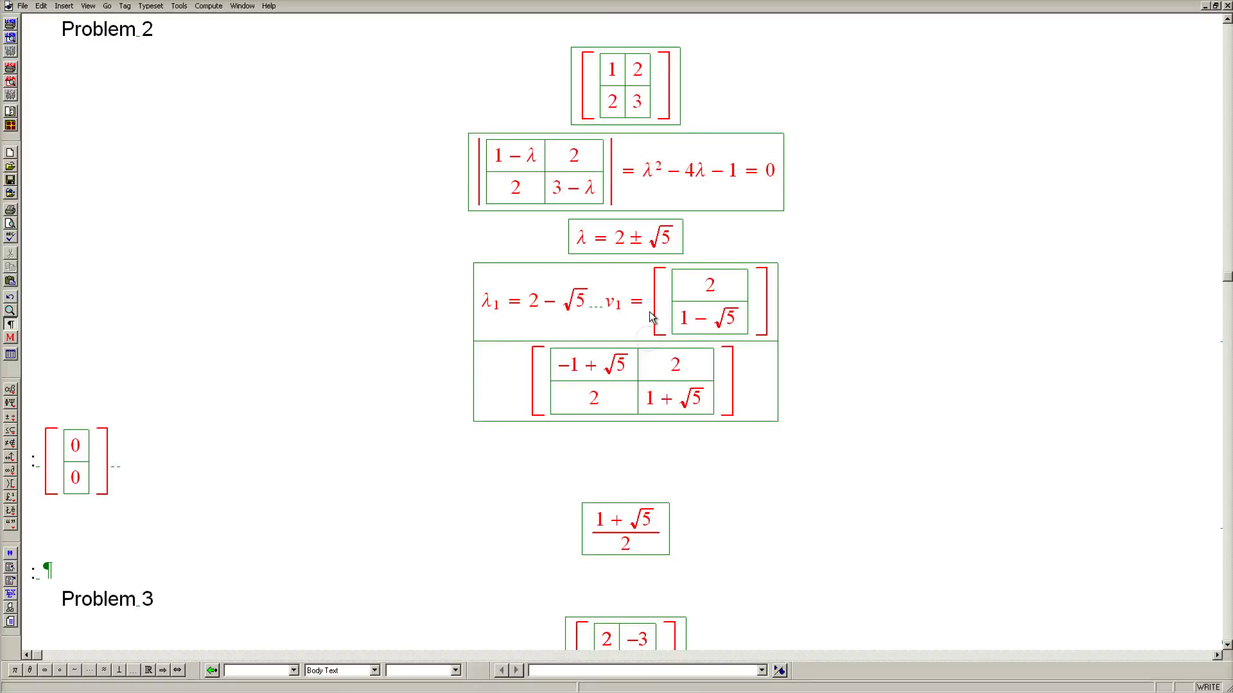
Step: Place a copy of the v₁ vector directly after the original Problem 2 matrix as a product
drag(661, 307, 748, 314)
click(680, 121)
key(ctrl+v)
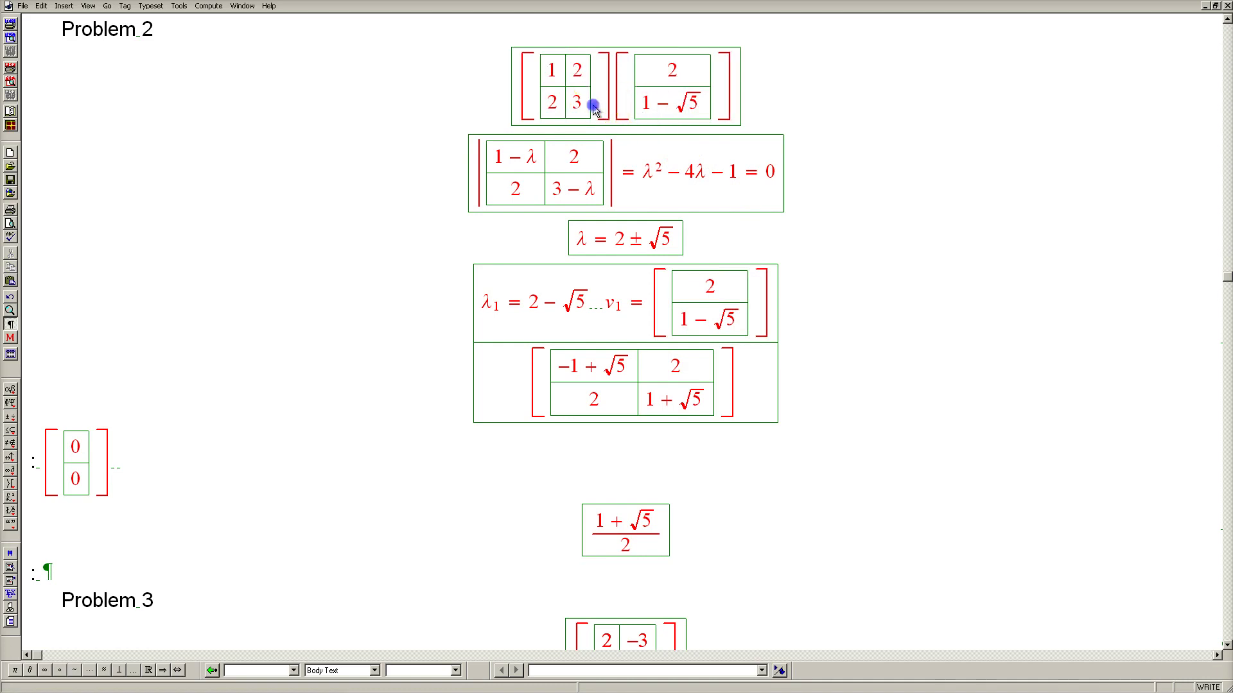
drag(589, 105, 651, 105)
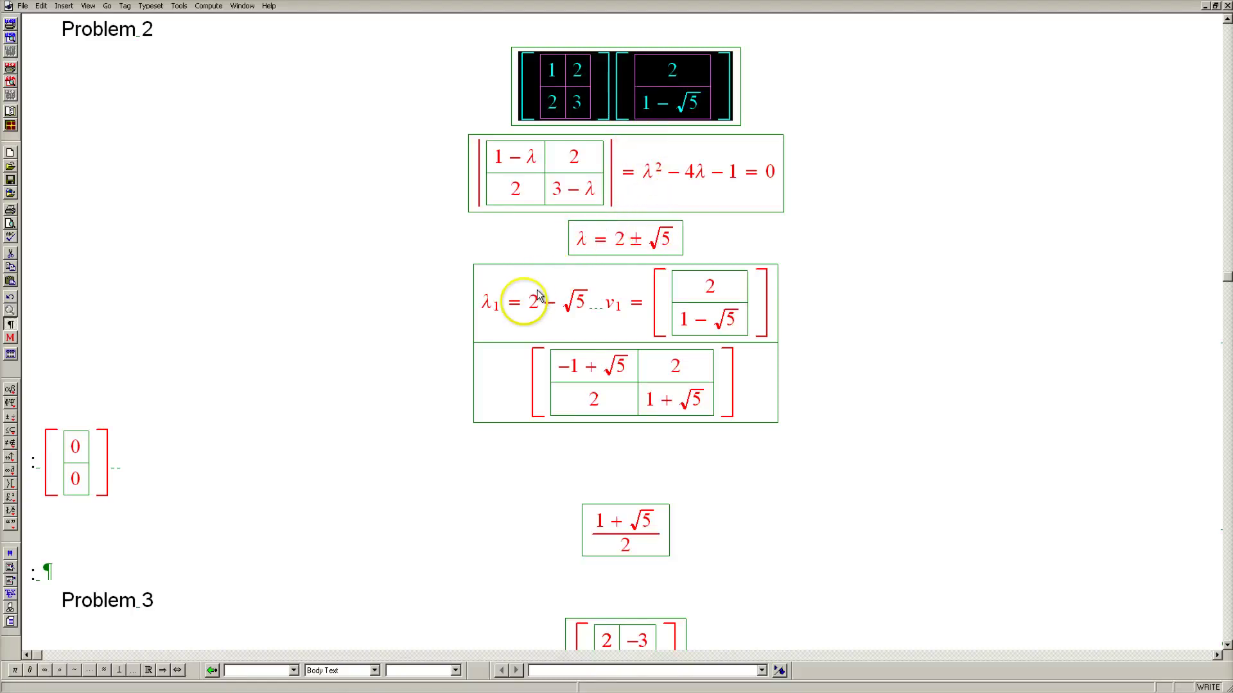
Step: Subtract a parenthesized copy of the eigenvalue 2 − √5 from the matrix–vector product
drag(532, 314, 586, 316)
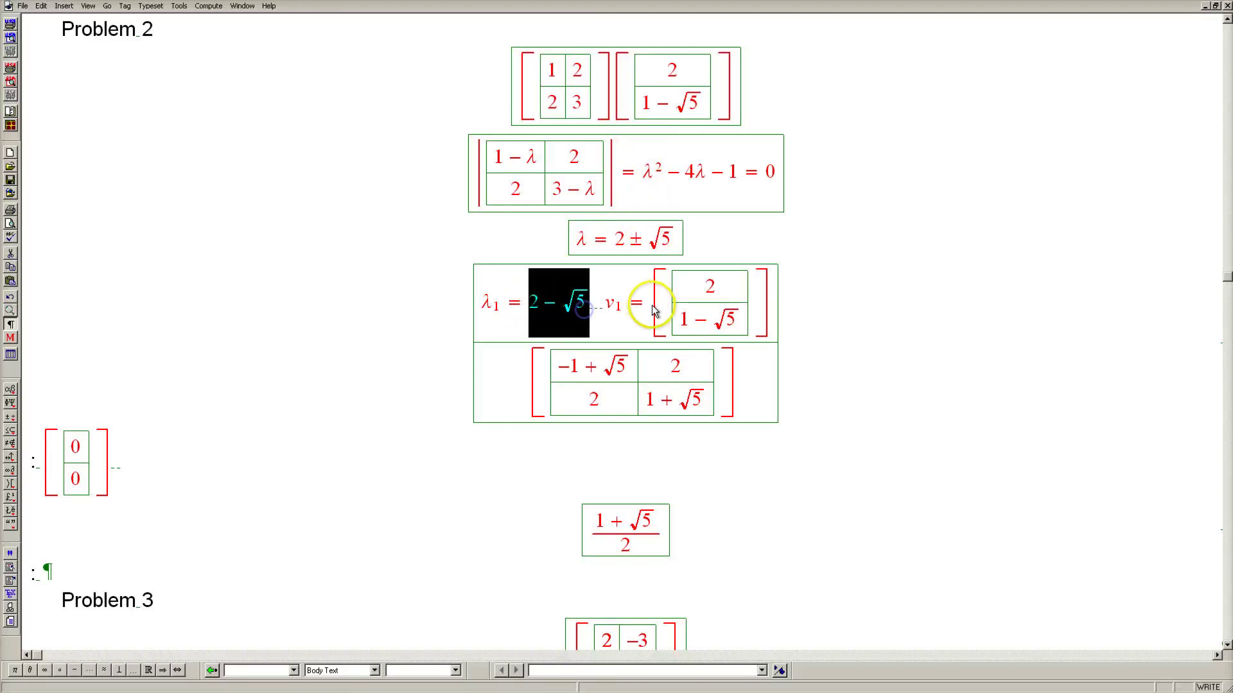
double_click(701, 307)
click(738, 98)
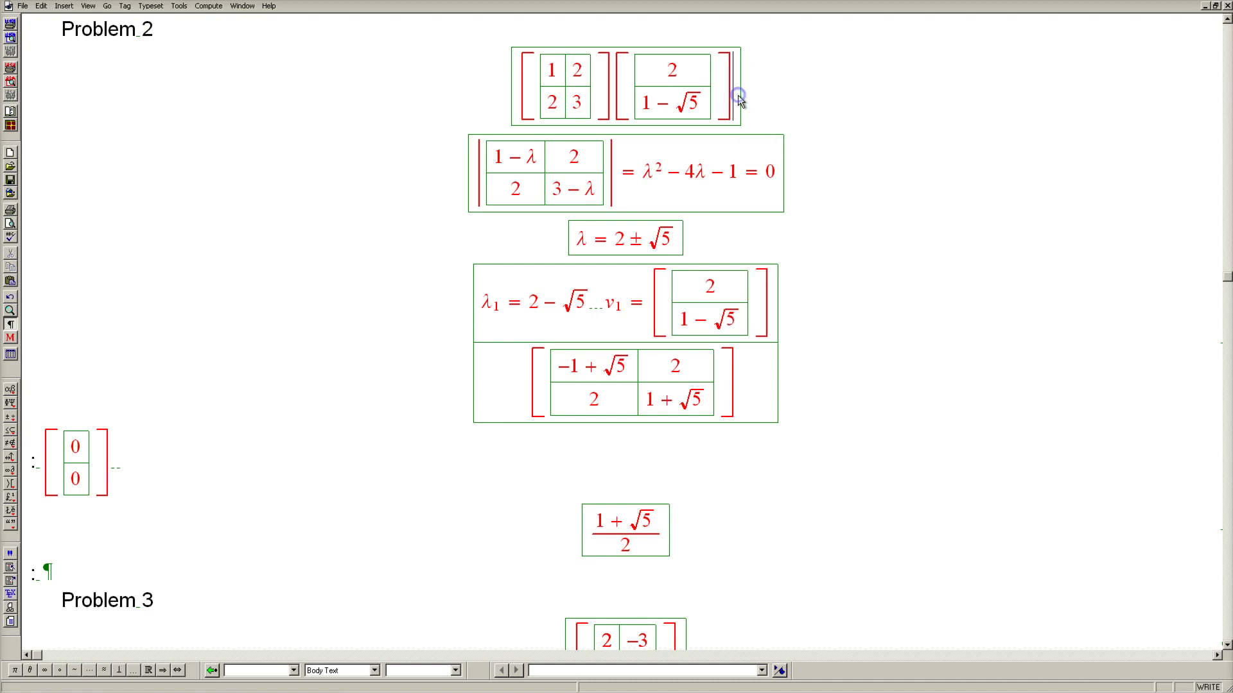
text(-)
drag(529, 307, 586, 311)
key(ctrl+c)
click(746, 93)
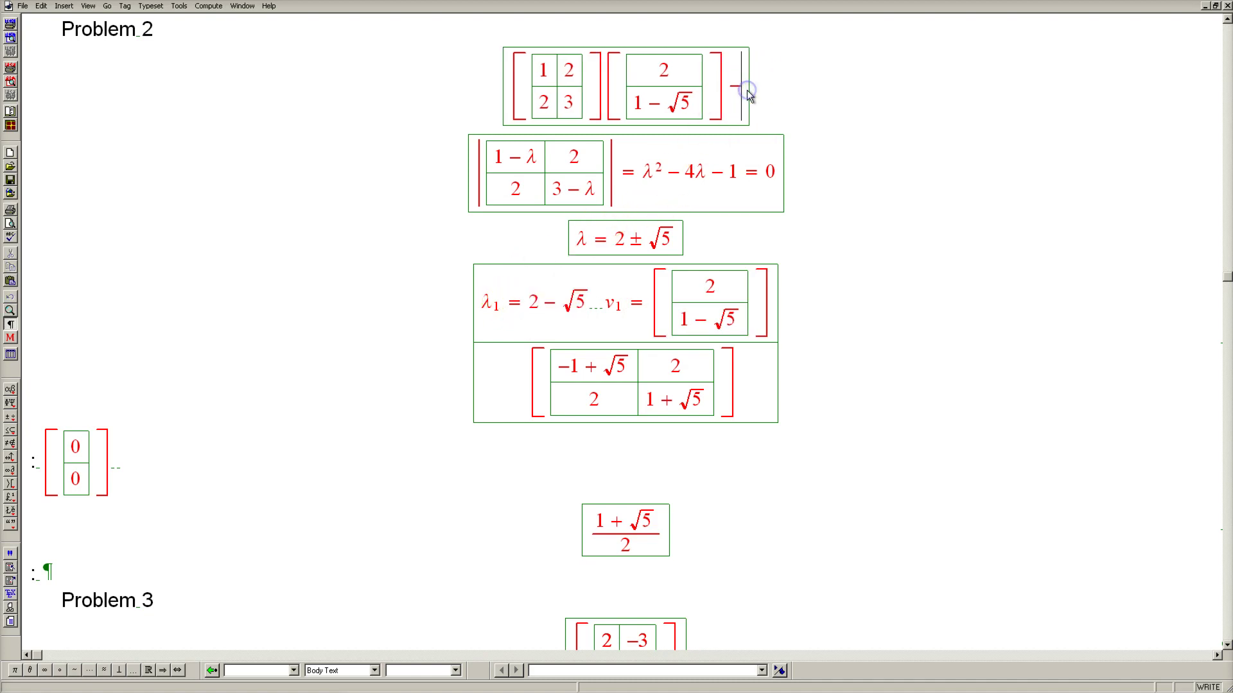
key(ctrl+9)
key(ctrl+v)
Step: Multiply the parenthesized eigenvalue by a copy of v₁ and evaluate the whole expression
drag(644, 330, 691, 322)
key(ctrl+c)
click(786, 100)
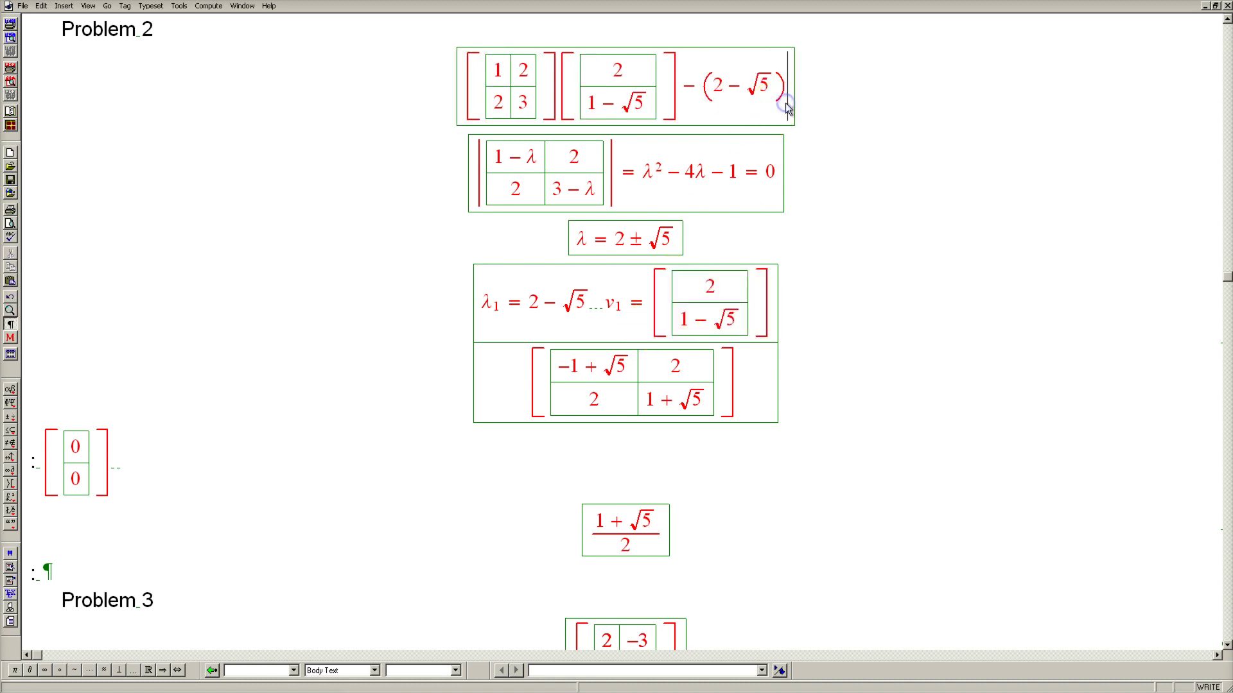
key(ctrl+v)
drag(493, 105, 791, 105)
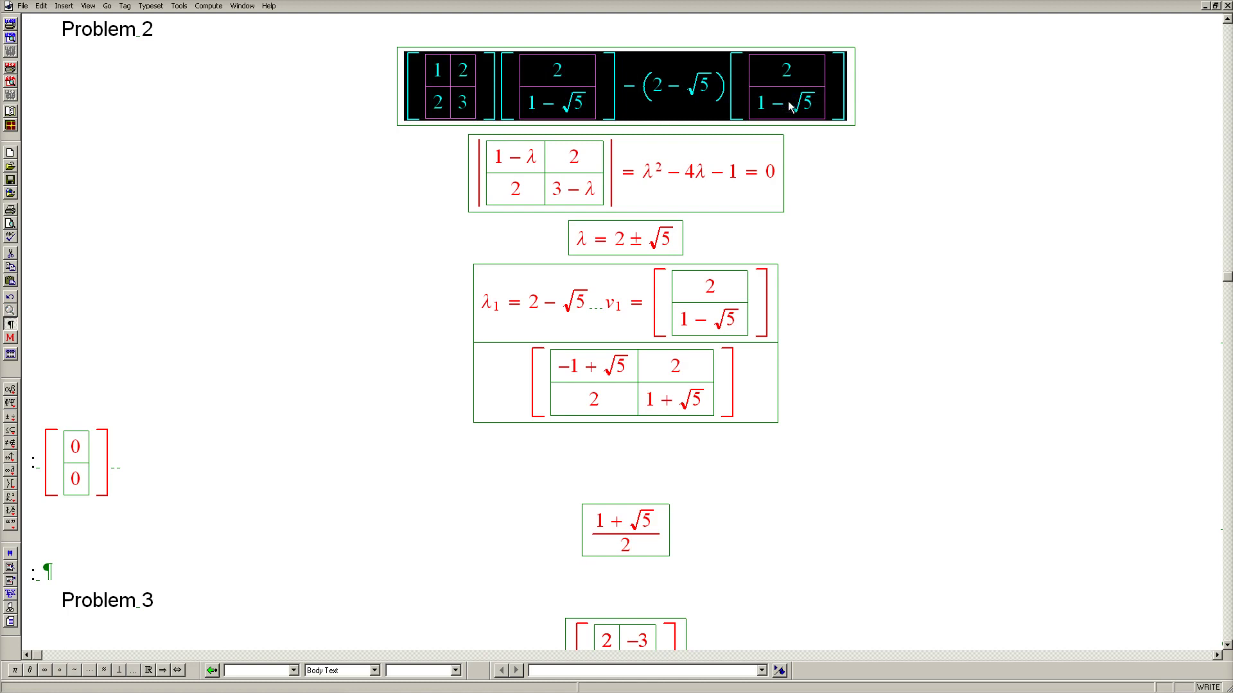
key(alt+c)
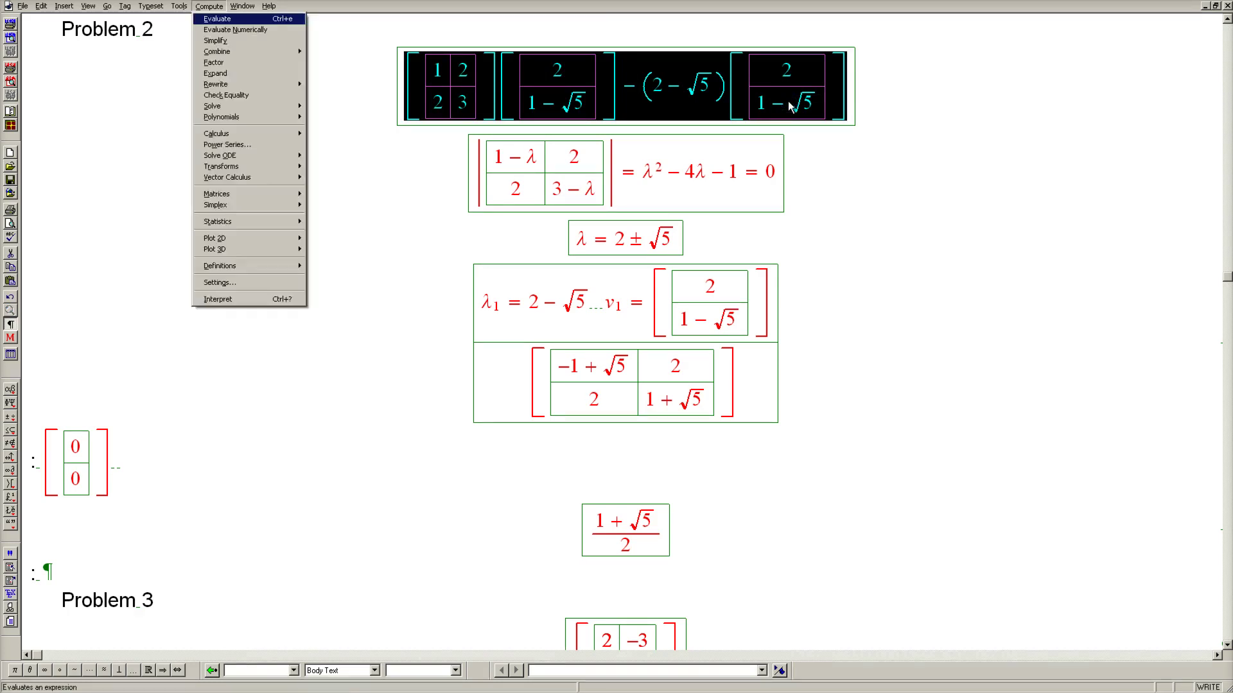
key(Return)
Step: Delete the check terms after the original matrix along with the evaluated result below it
drag(472, 101, 563, 98)
drag(644, 90, 545, 104)
key(Delete)
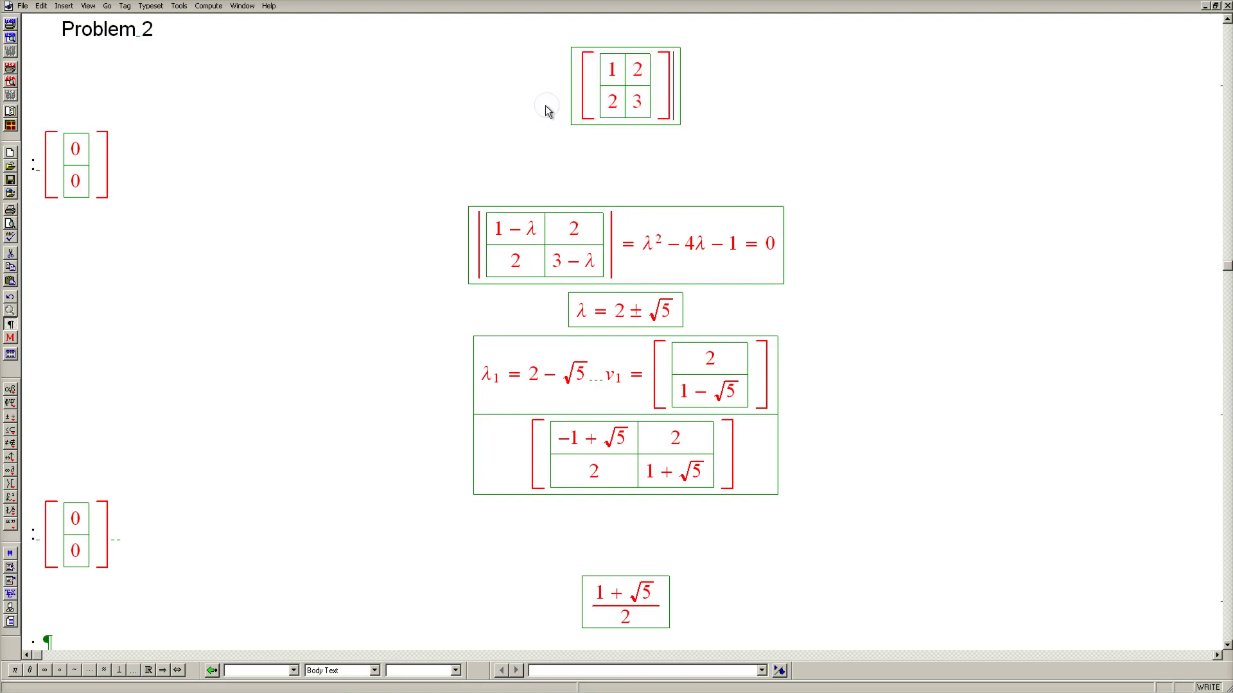
drag(29, 164, 138, 168)
key(Delete)
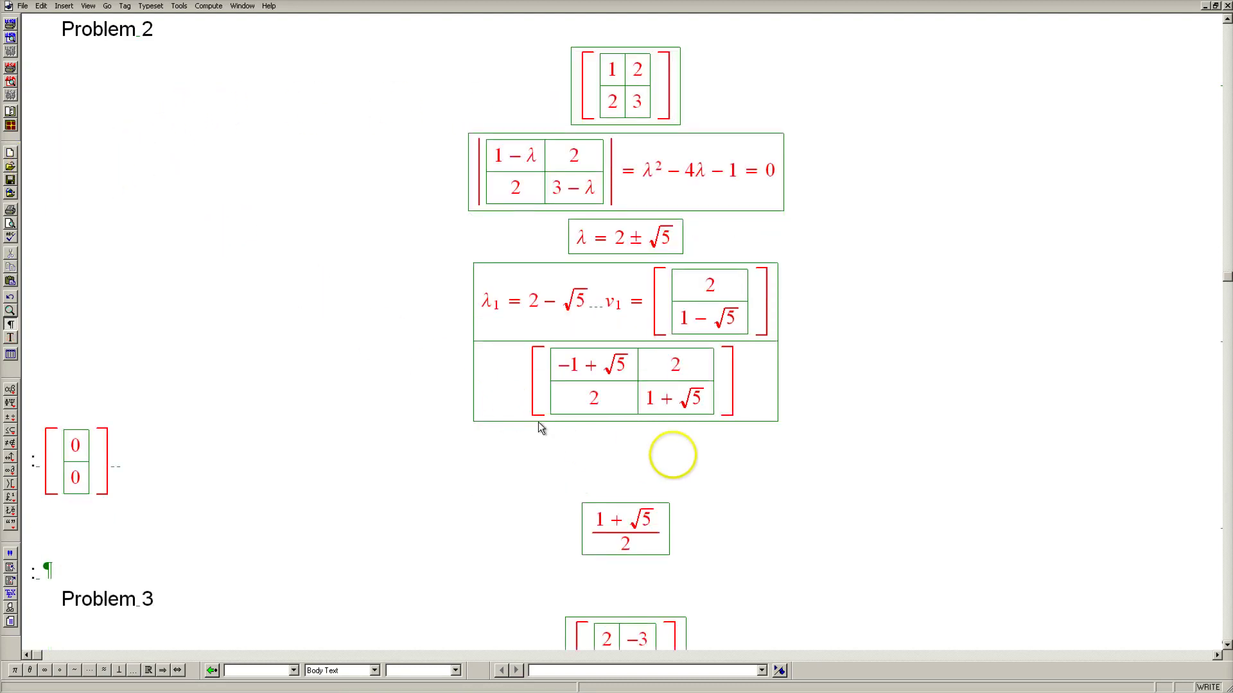
Step: Add a displayed equation below the λ₁ block reading λ₂ = 2 + √5
click(847, 359)
key(ctrl+d)
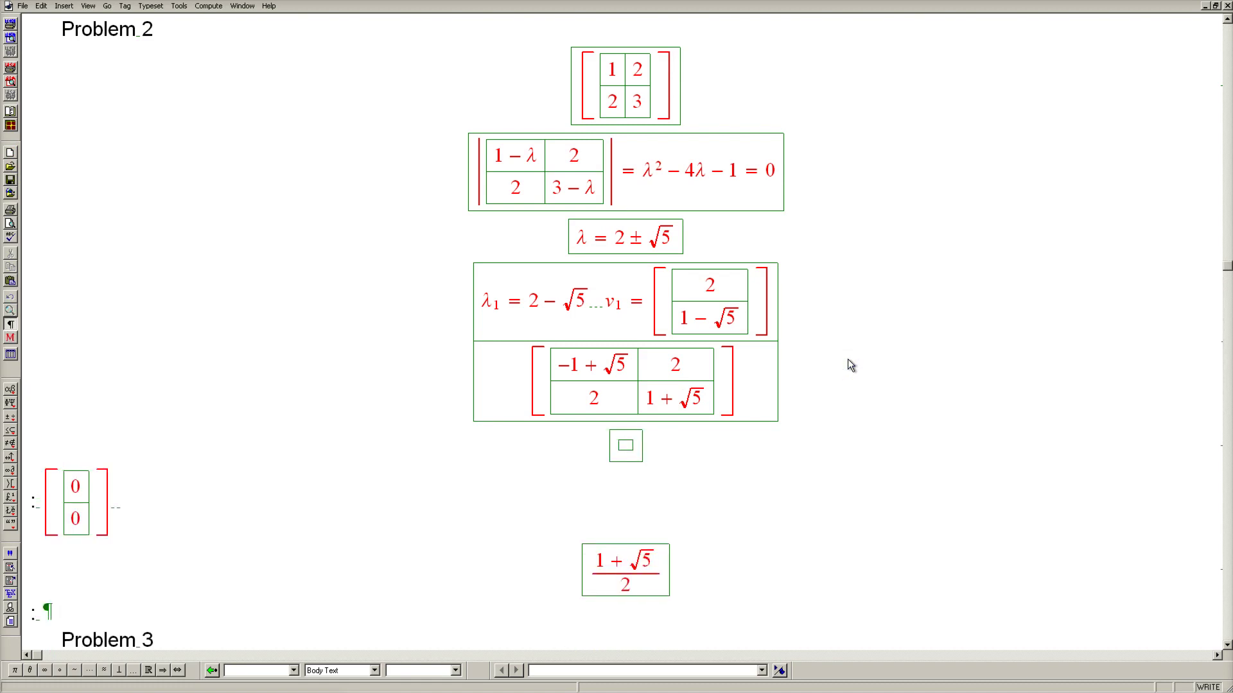
key(ctrl+g)
text(l)
key(ctrl+l)
text(2)
key(space)
text(= 2 )
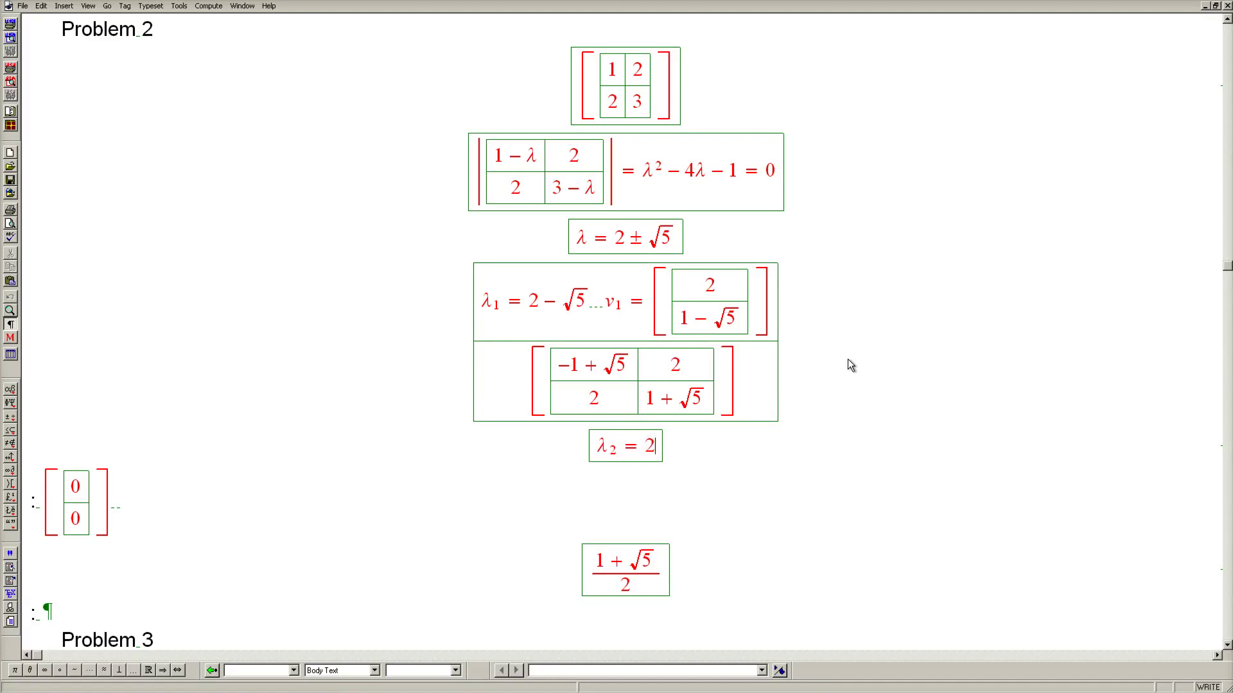
text(+)
key(ctrl+r)
text(5)
Step: Copy the λ₁ matrix beneath the λ₂ equation and change the plus signs in its diagonal entries to minus
drag(620, 453, 680, 452)
drag(528, 401, 633, 399)
click(686, 448)
key(ctrl+v)
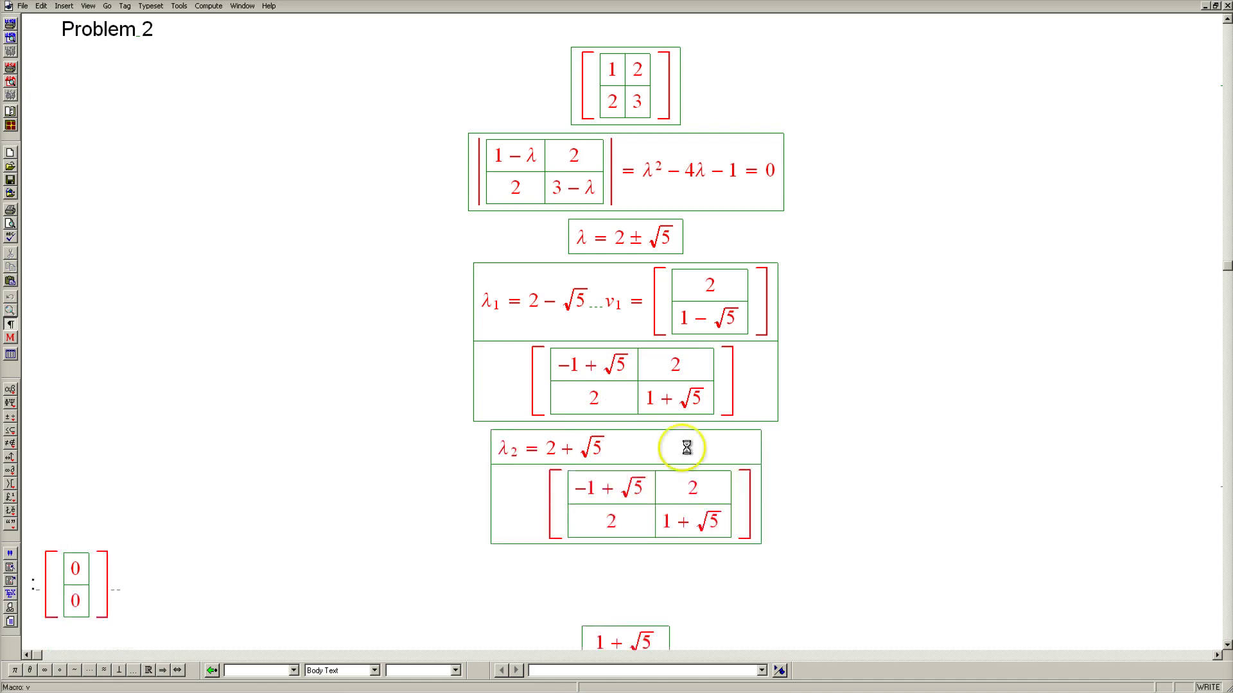
drag(620, 489, 602, 494)
text(-)
drag(685, 523, 678, 521)
text(-)
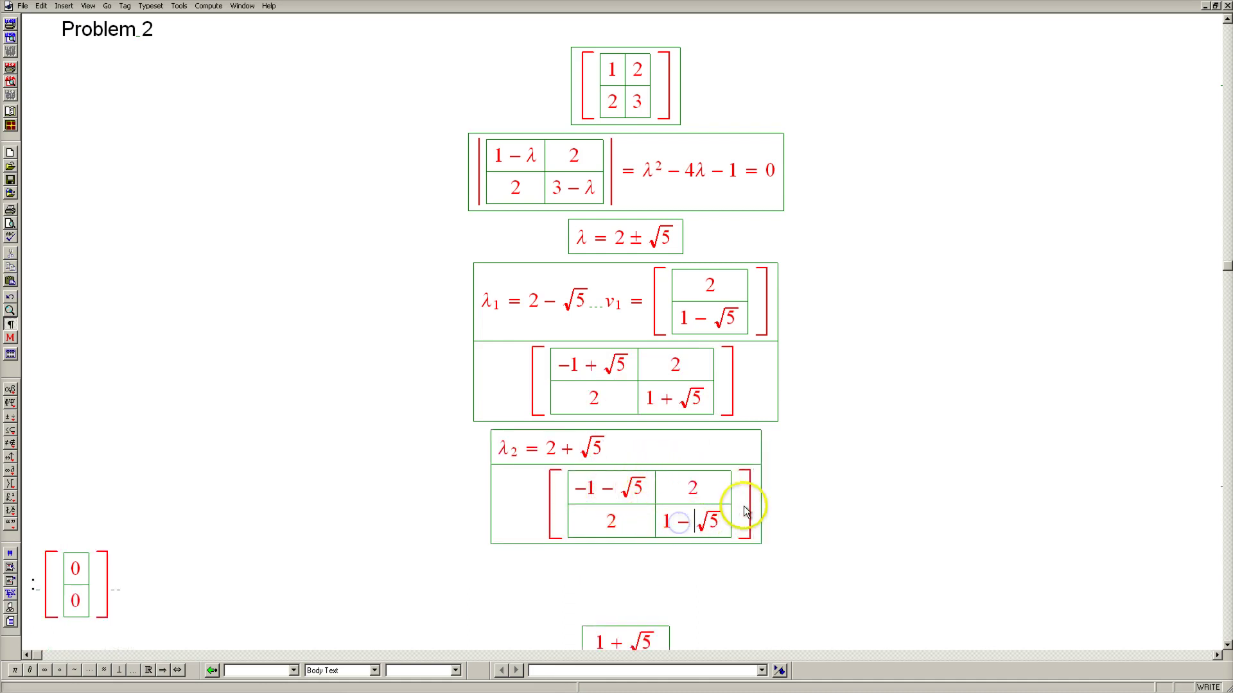
Step: Append a bracketed two-row column vector to the λ₂ matrix with 2 in its first row
click(745, 510)
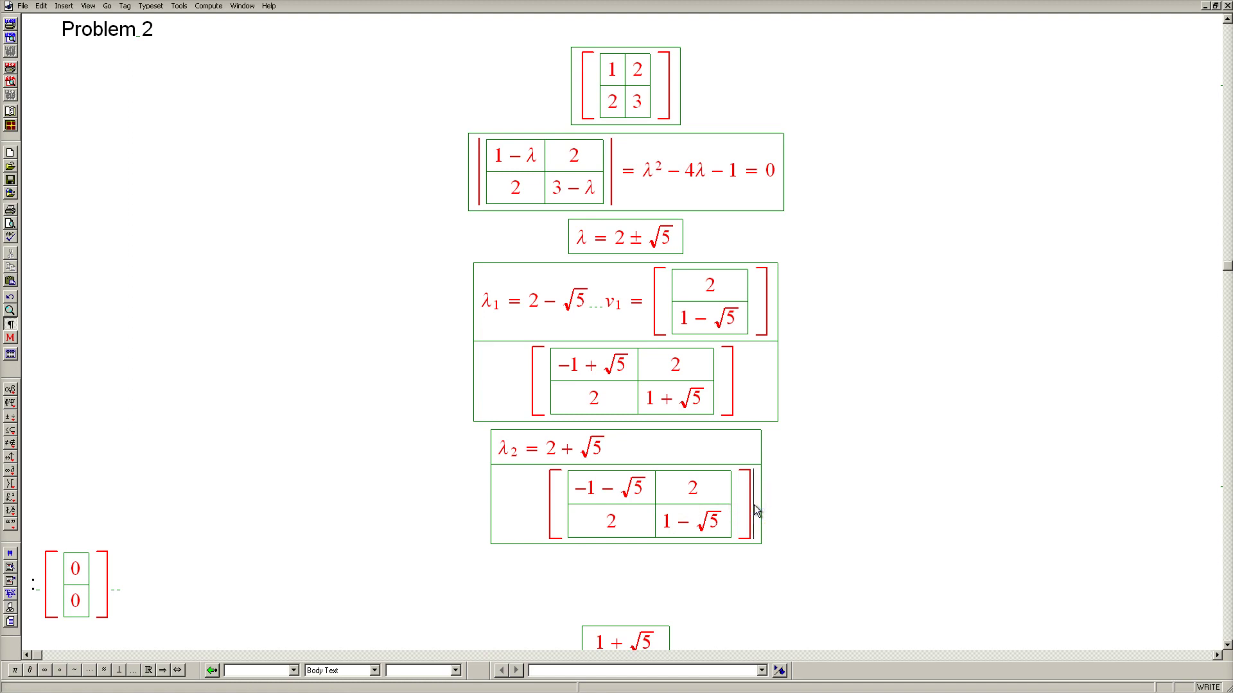
key(ctrl+[)
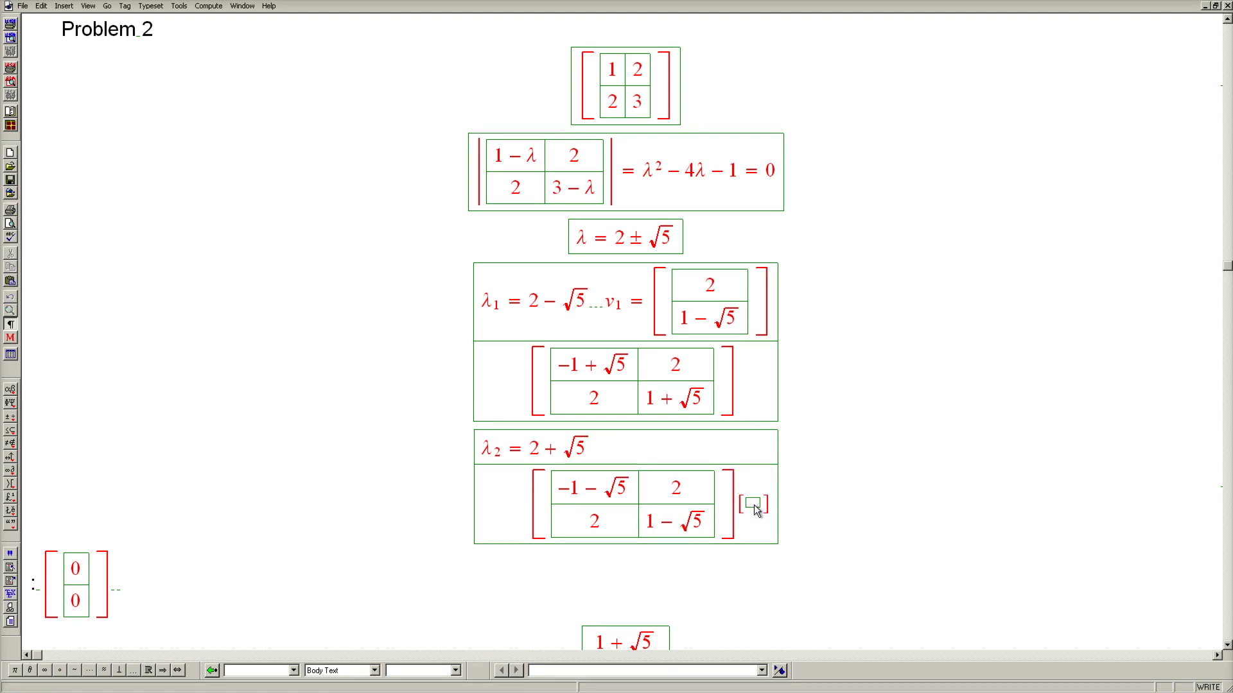
text(2)
key(Return)
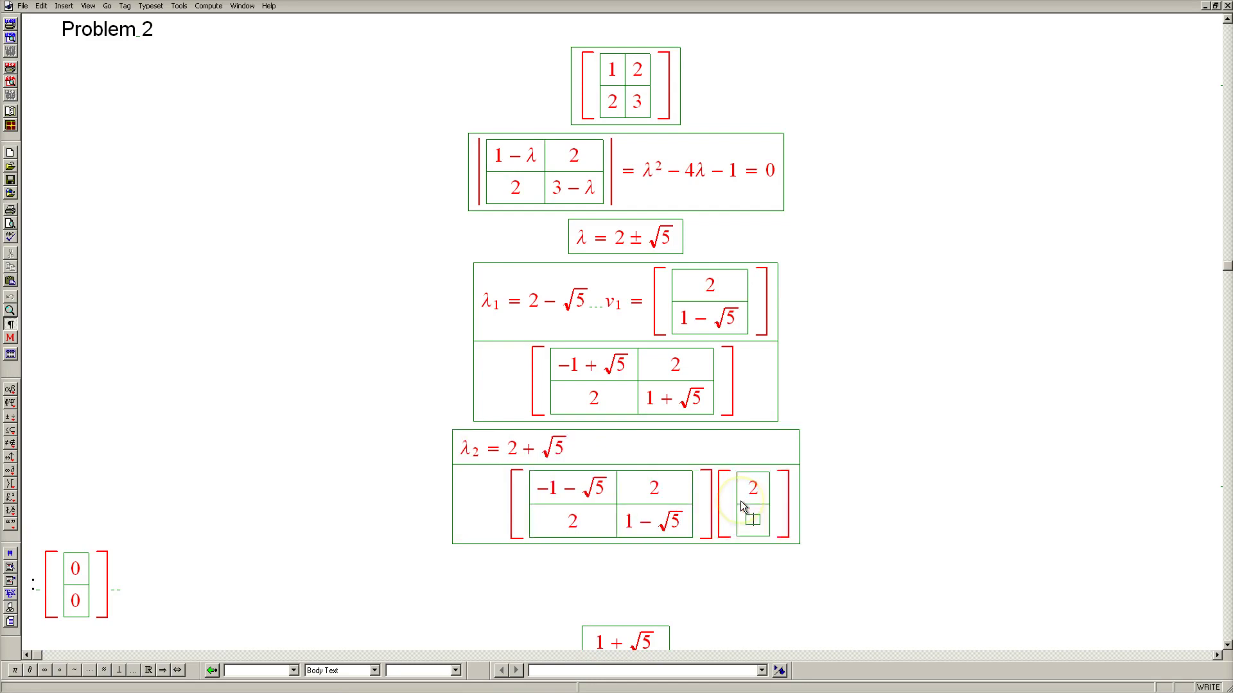
Step: Fill the vector's second row with a copy of −1 − √5 and reverse its signs to make 1 + √5
drag(533, 489, 605, 494)
key(ctrl+c)
click(738, 523)
key(ctrl+v)
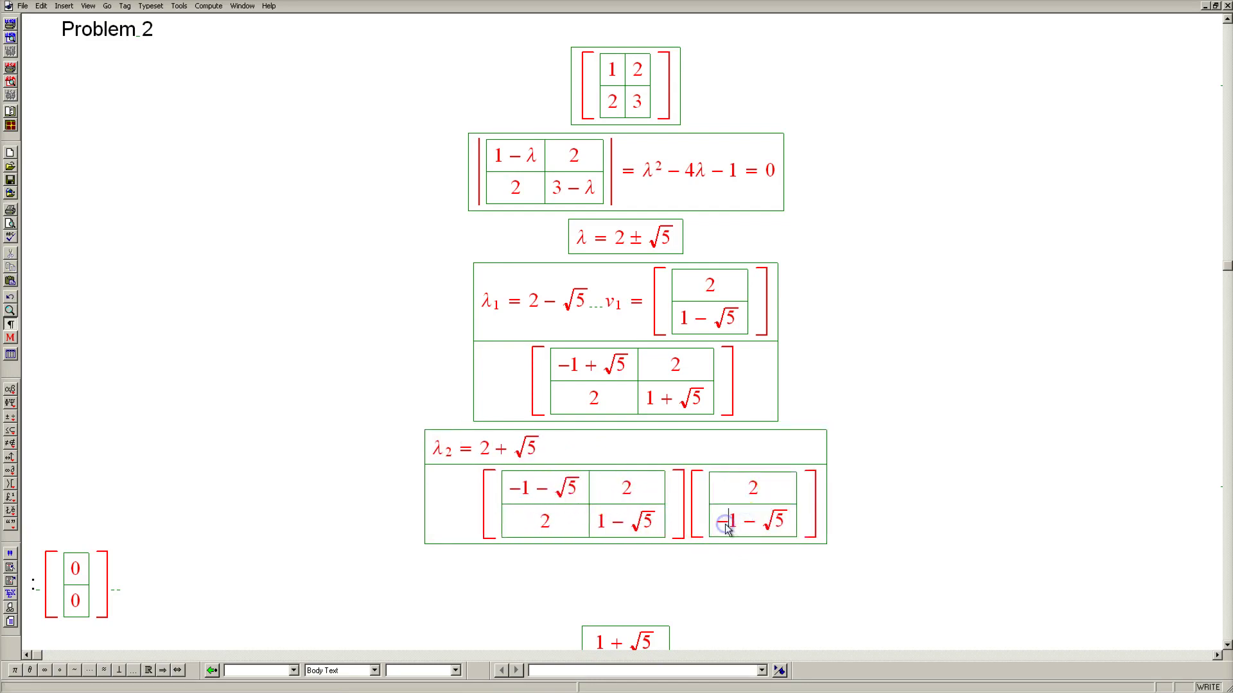
key(BackSpace)
drag(736, 524, 754, 528)
text(+)
click(774, 530)
Step: Evaluate the product of the λ₂ matrix and its column vector
drag(674, 513, 747, 526)
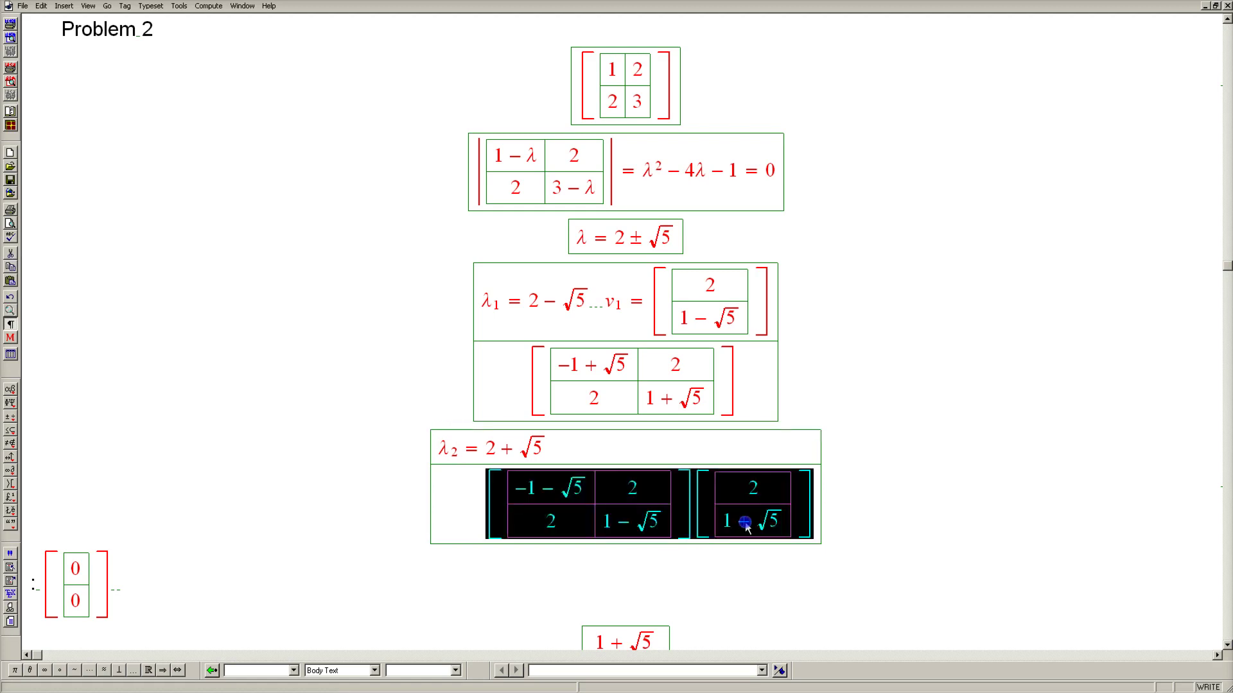
key(alt+c)
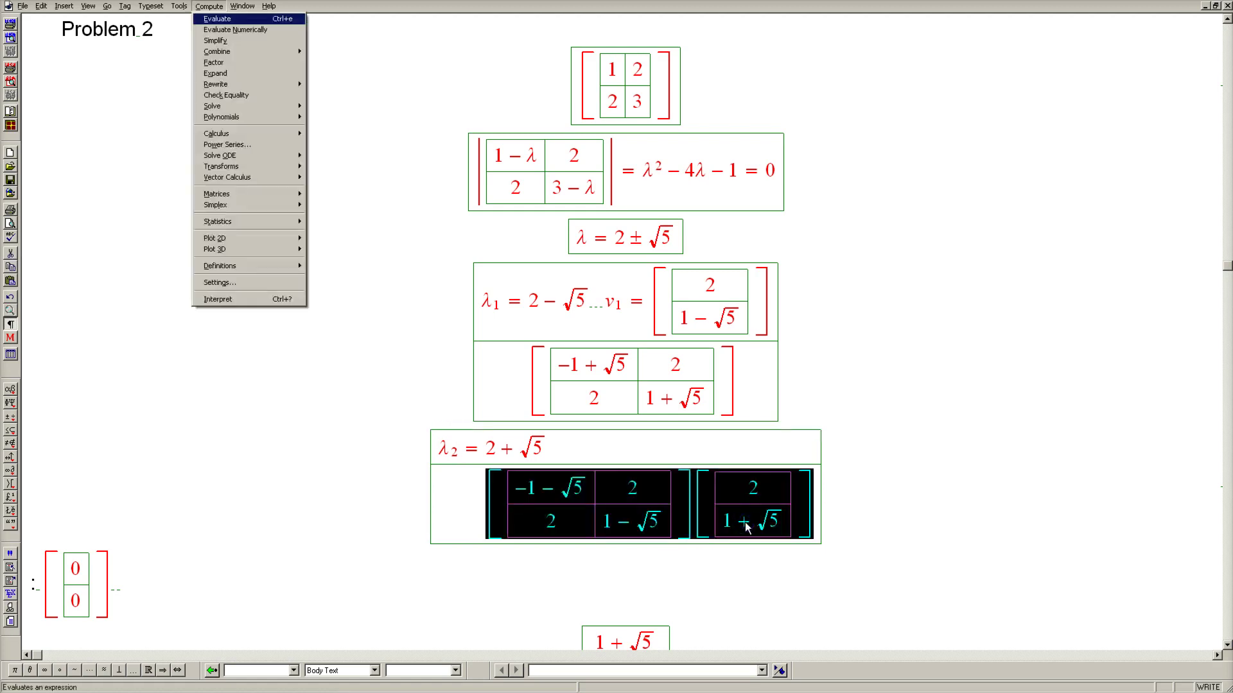
key(Return)
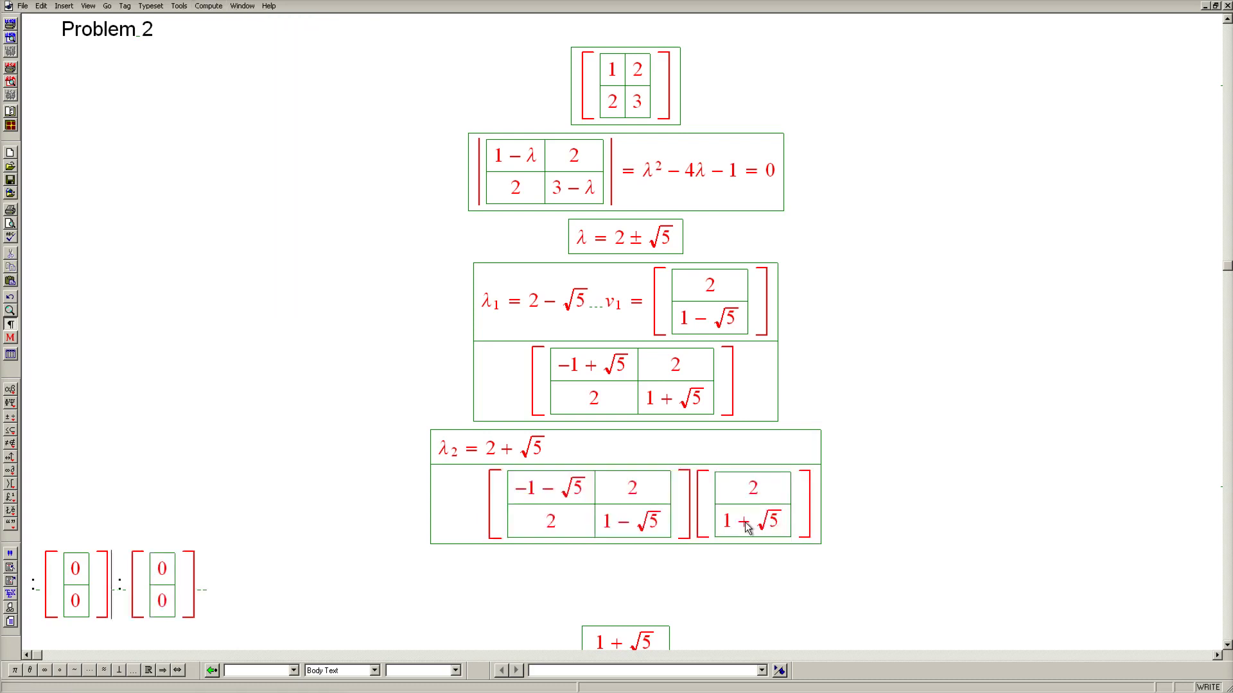
Step: Move the column vector from the λ₂ matrix product to the λ₂ line, labelled as v₂ =
drag(694, 523, 730, 522)
key(ctrl+x)
click(650, 451)
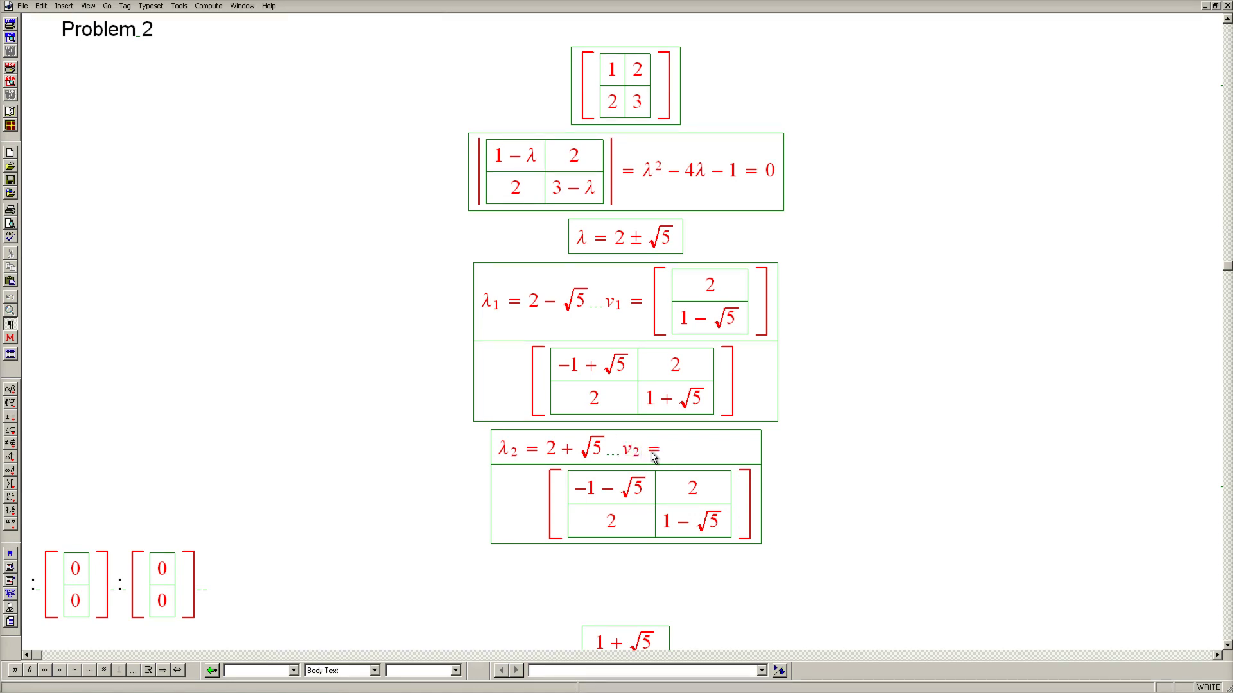
key(ctrl+v)
Step: Delete the evaluated zero vectors and the leftover fraction (1 + √5)/2 below the λ₂ block
drag(28, 625, 228, 628)
key(Delete)
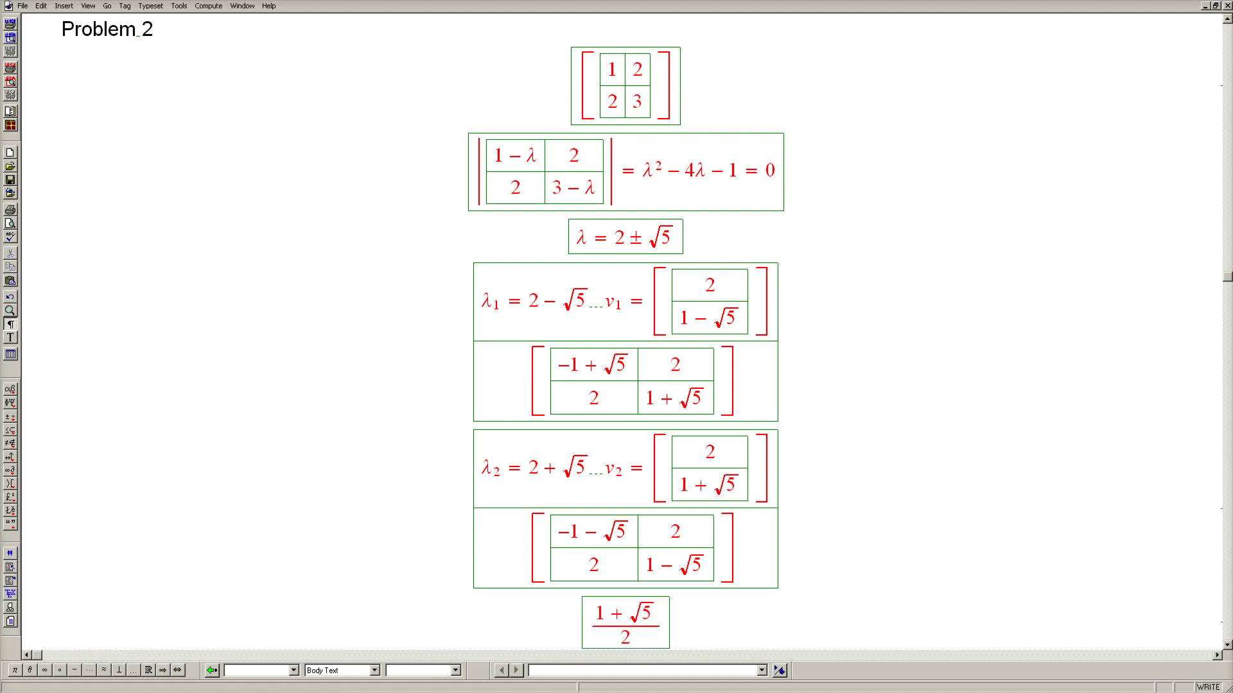
drag(517, 612, 700, 615)
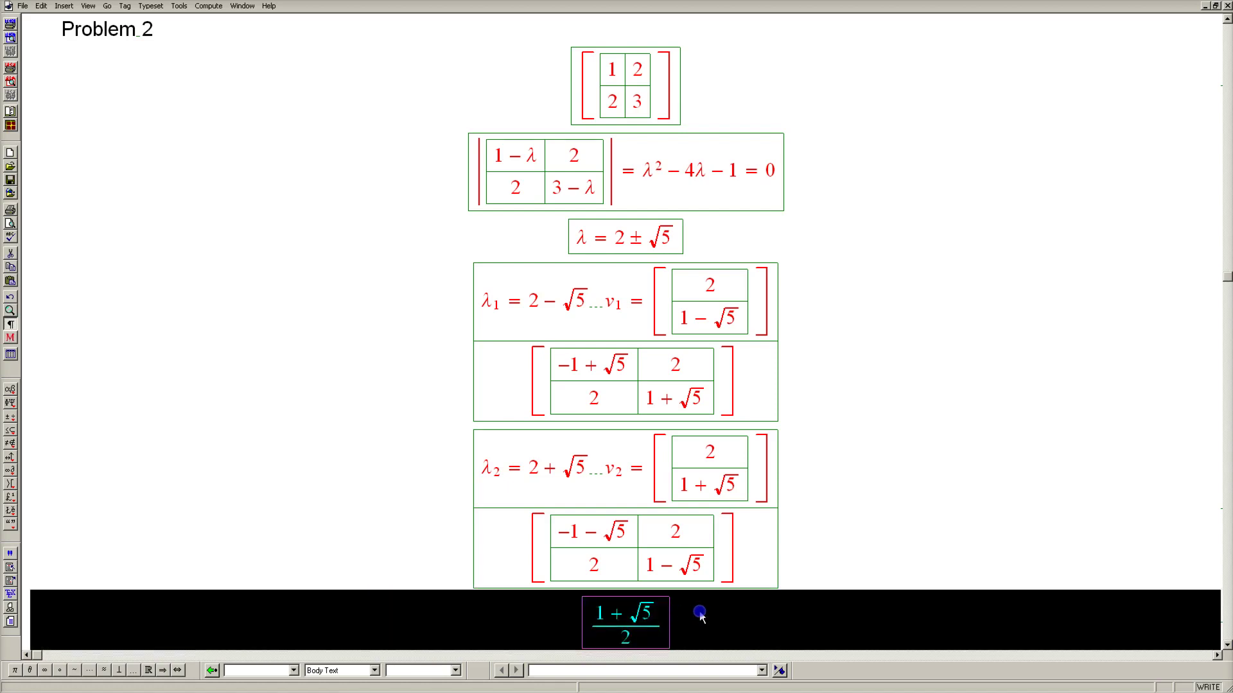
key(Delete)
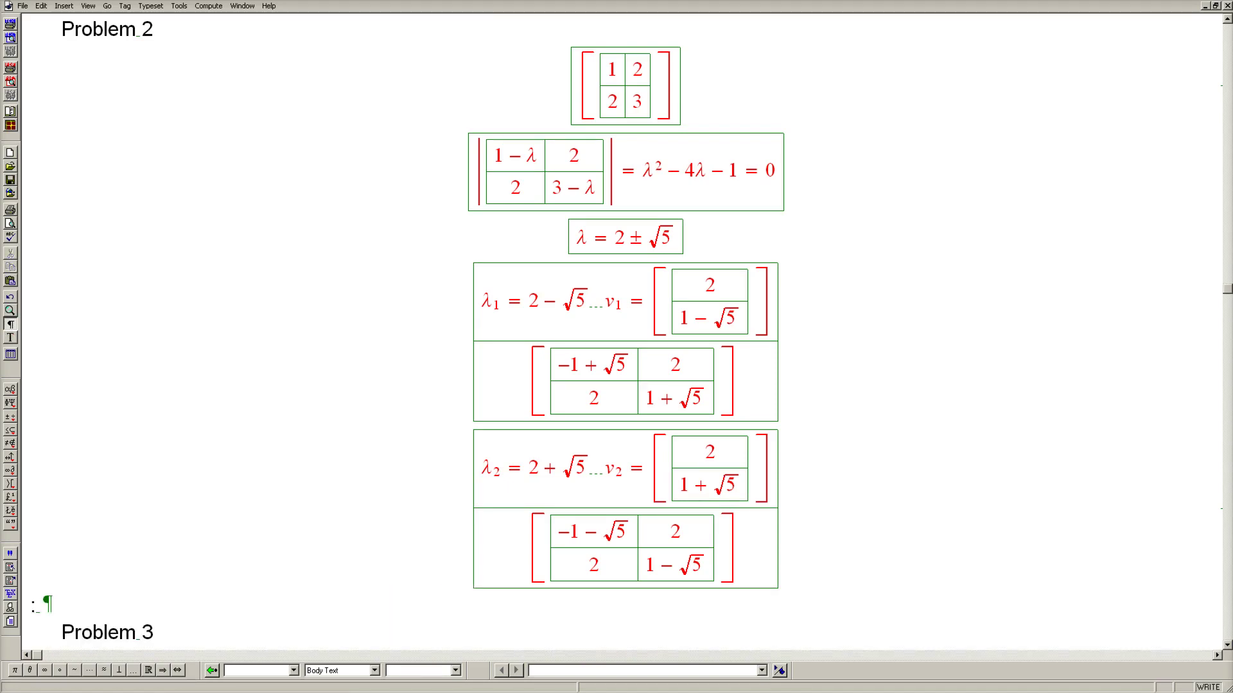